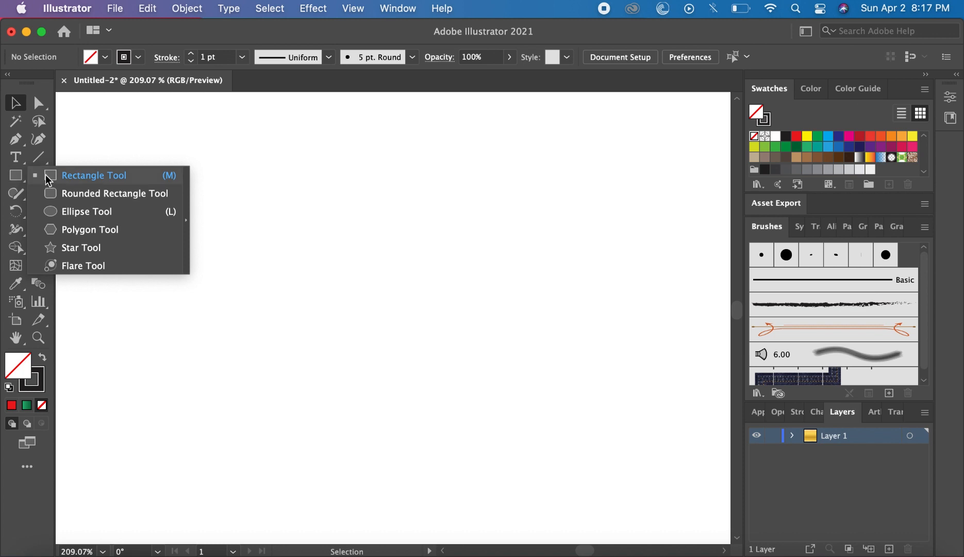
Draw a large circle with the Ellipse tool in the middle of the artboard and set its stroke to 0.5 pt.
click(67, 211)
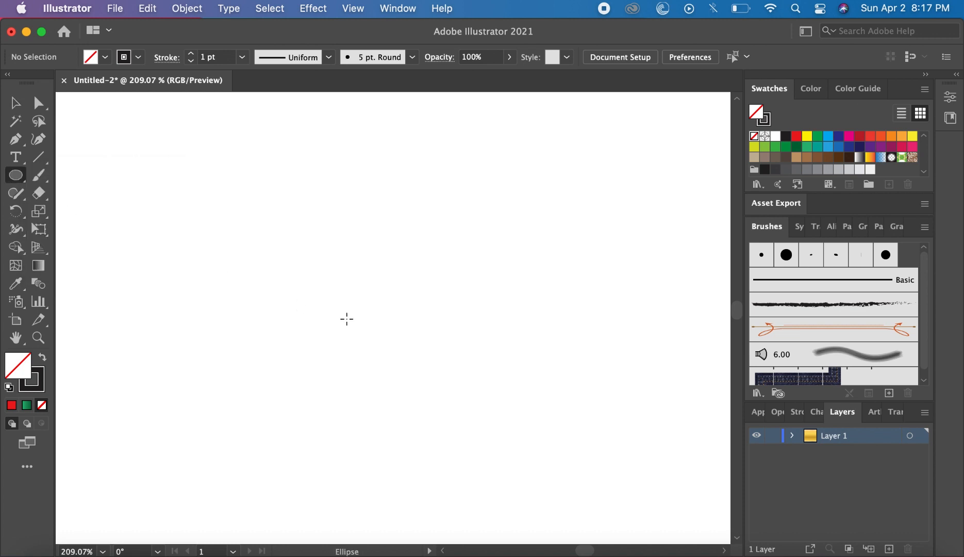
drag(346, 318, 411, 431)
click(15, 102)
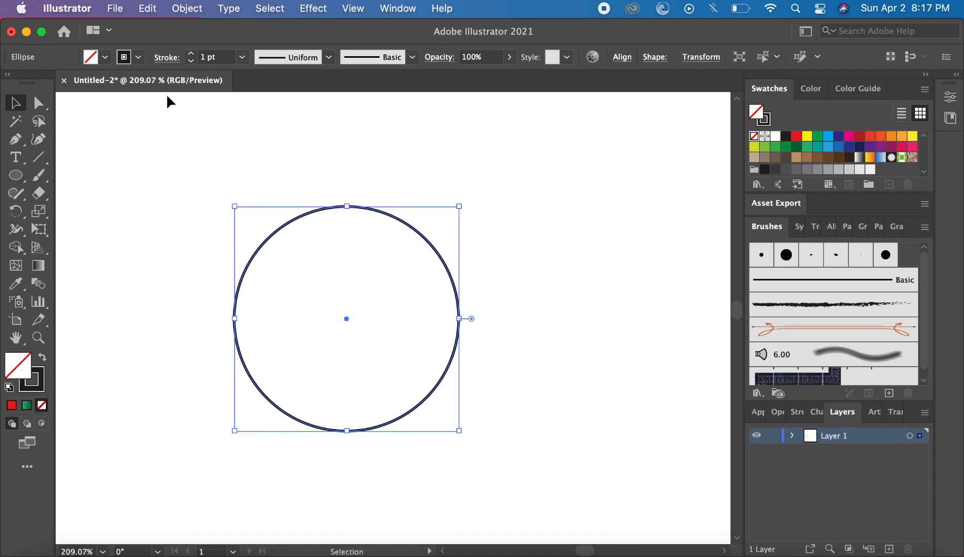
click(242, 57)
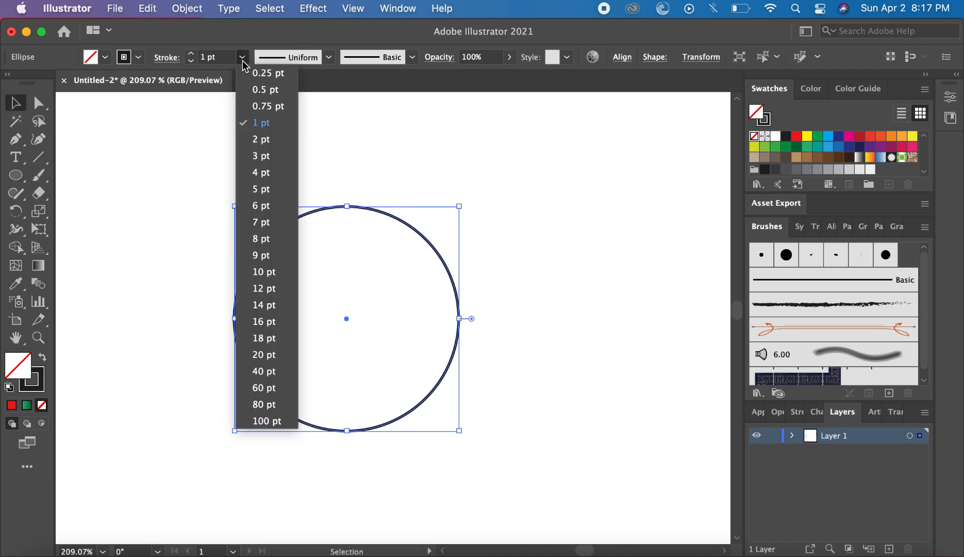
click(263, 91)
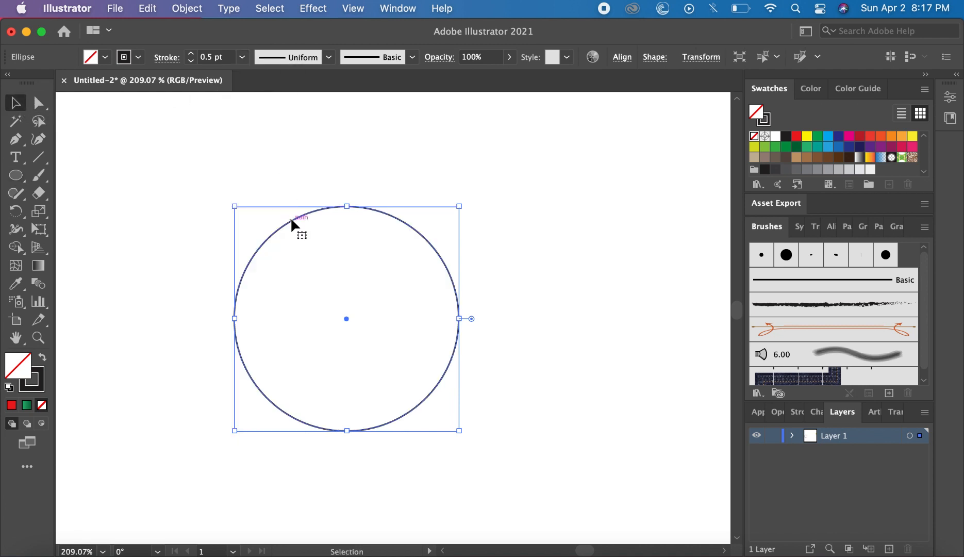
Copy the large circle, paste it in front, and scale the copy down to a small concentric circle.
click(143, 13)
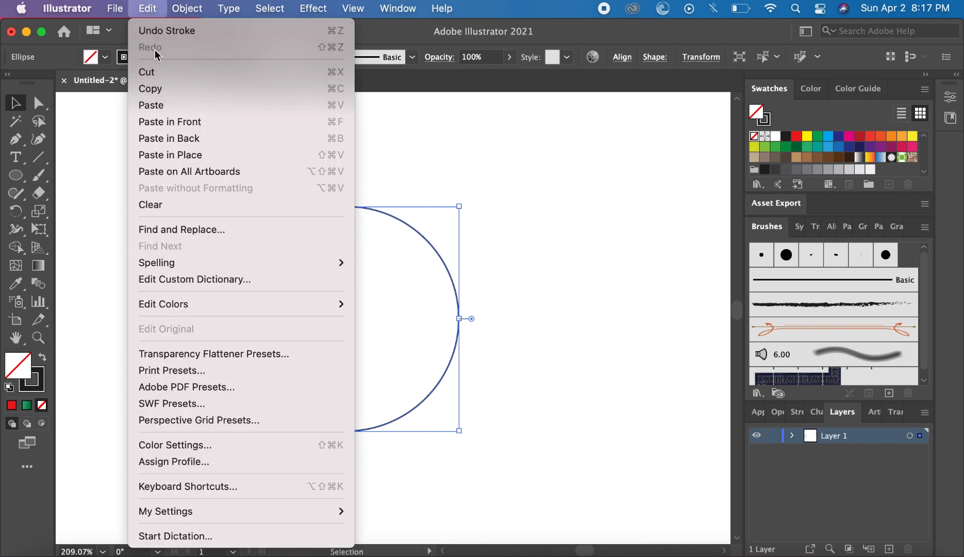
click(171, 89)
click(149, 9)
click(184, 122)
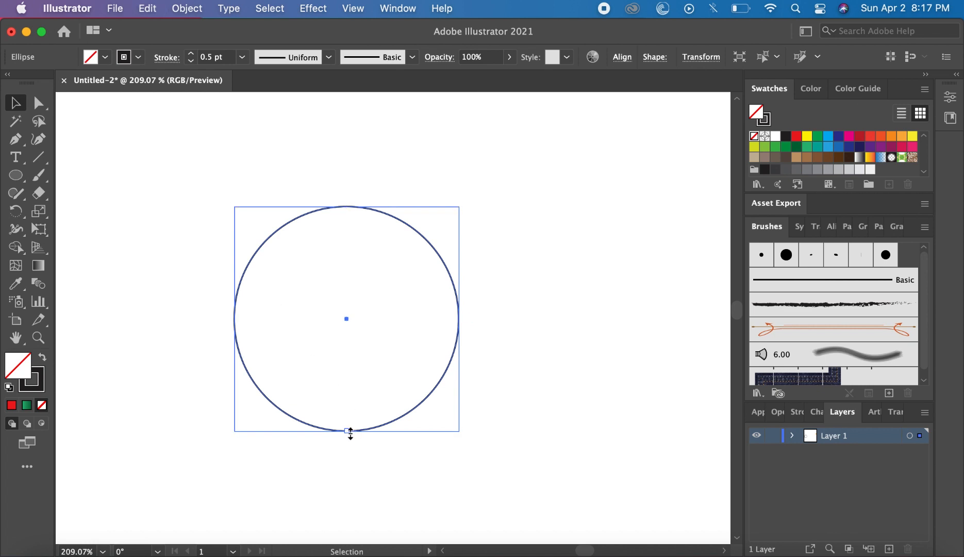
drag(350, 433, 349, 340)
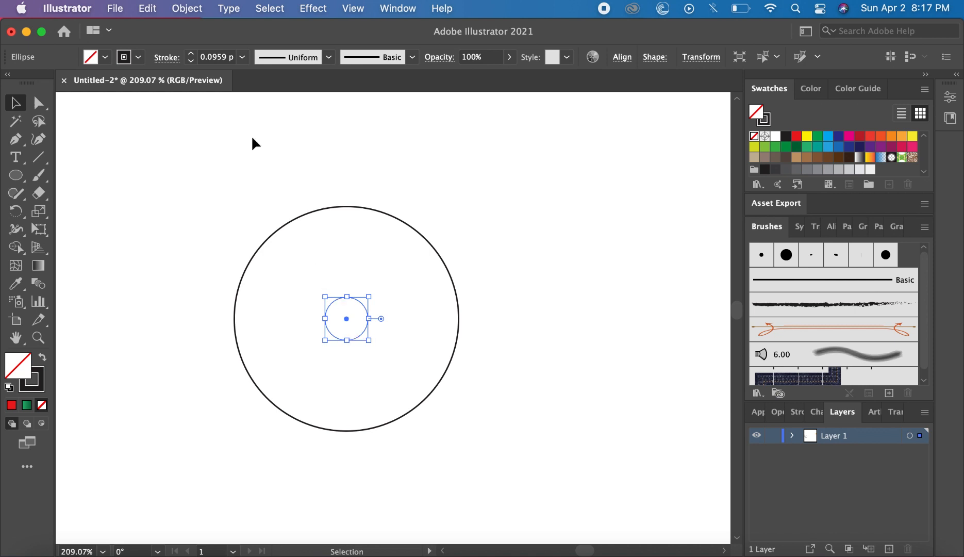
Paste a copy of the small circle in front and enlarge it proportionally rightward to the outer circle's edge.
click(147, 8)
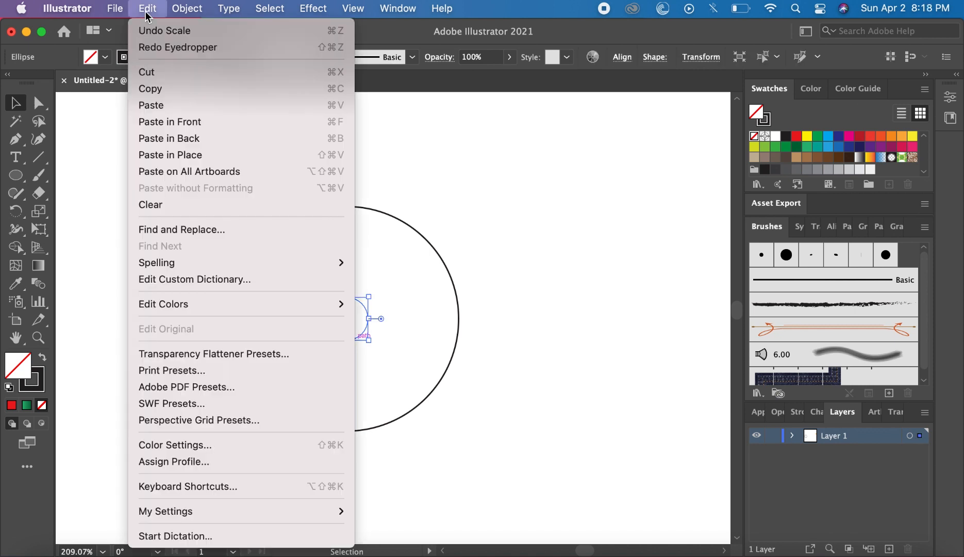
click(142, 88)
click(149, 10)
click(183, 122)
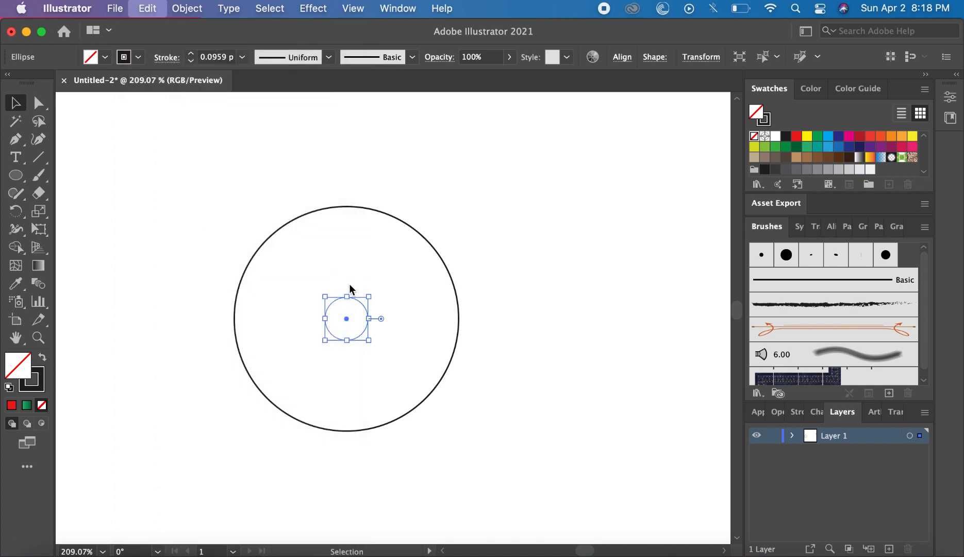
drag(368, 318, 458, 333)
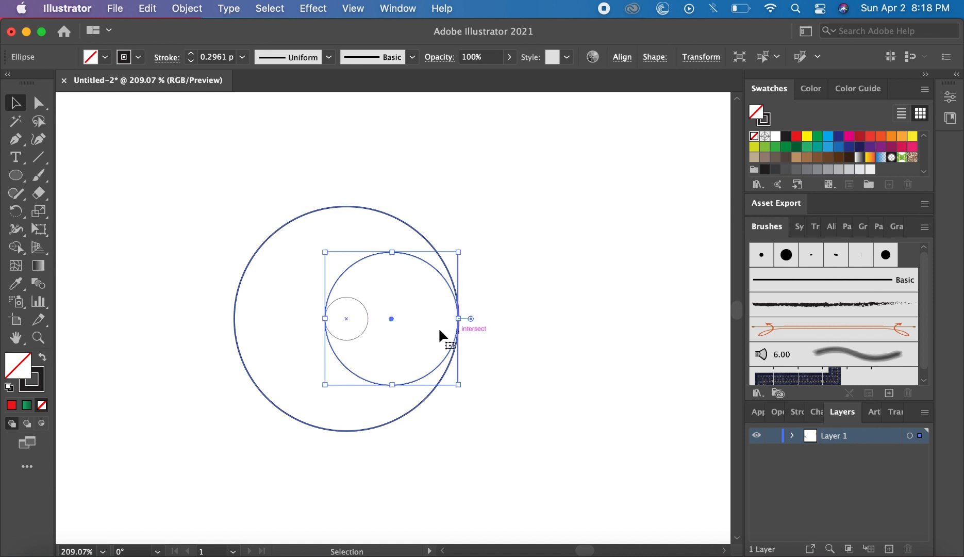
Paste another copy of the small centre circle in front and enlarge it proportionally upward to the outer circle's top.
click(368, 324)
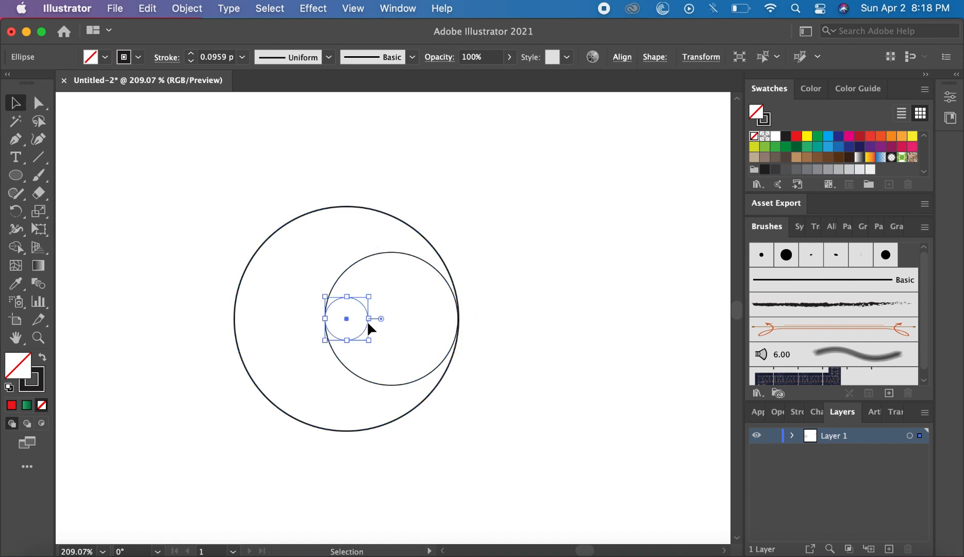
click(150, 8)
click(167, 89)
click(147, 9)
click(171, 126)
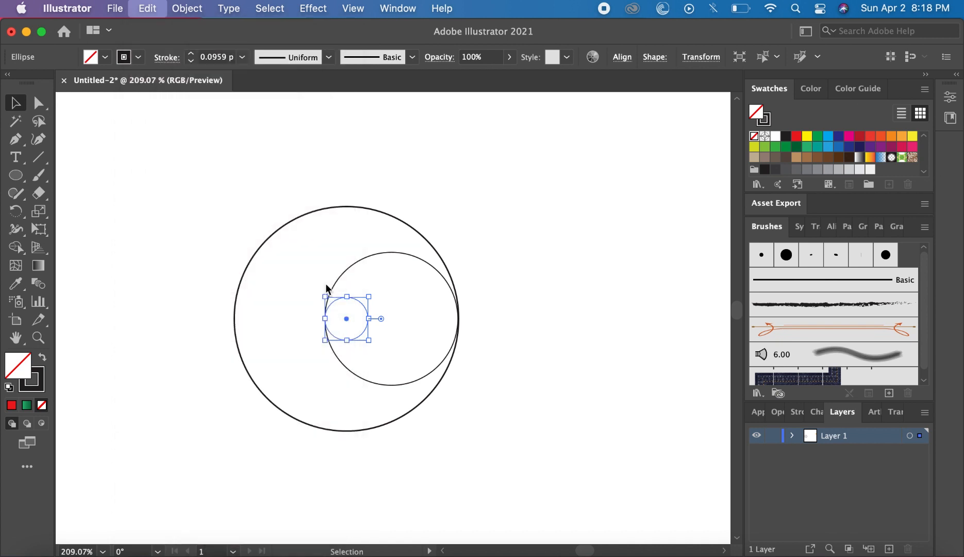
drag(351, 298, 352, 212)
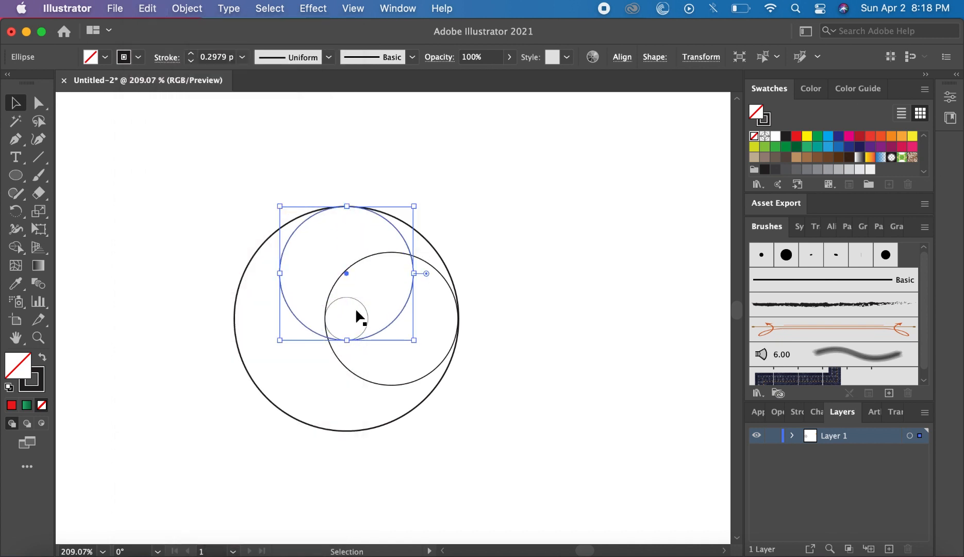
Duplicate the small centre circle in front and enlarge the copy proportionally downward to the outer circle's bottom.
click(363, 308)
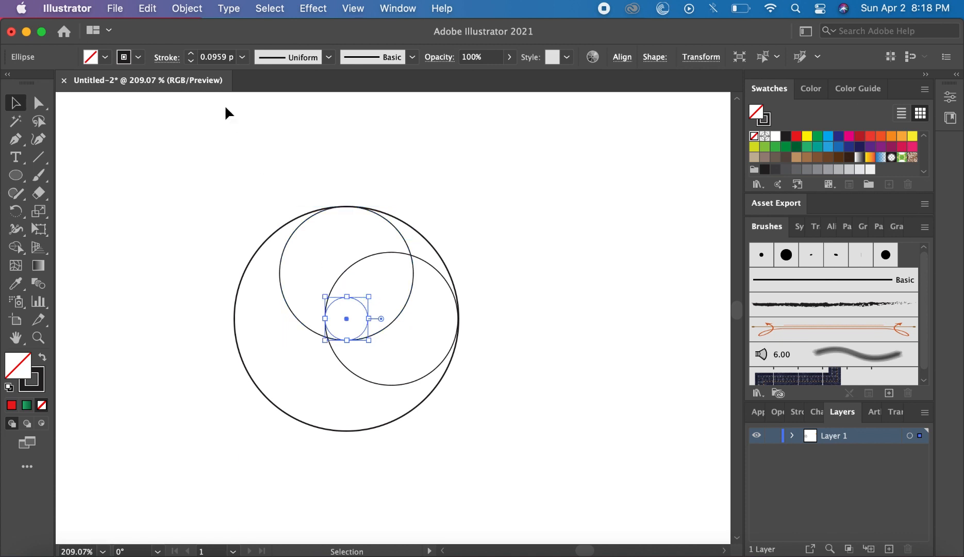
click(151, 15)
click(176, 86)
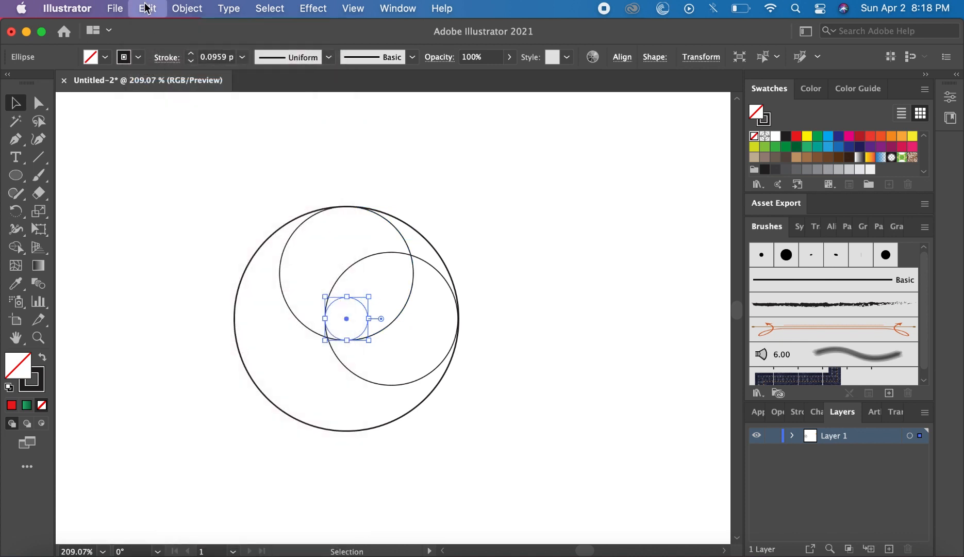
click(147, 7)
click(188, 123)
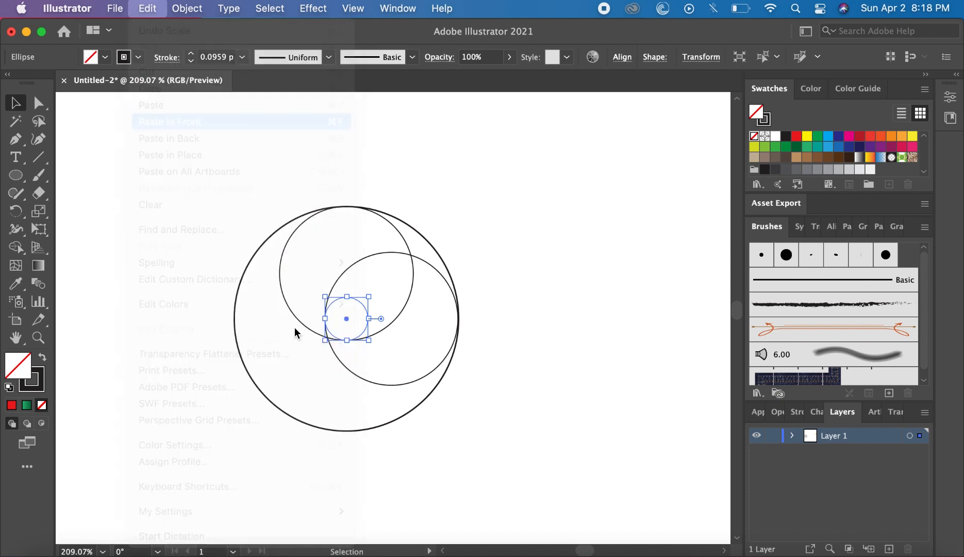
drag(347, 340, 360, 429)
Duplicate the small centre circle in front and enlarge the copy proportionally leftward to the outer circle's edge.
click(363, 335)
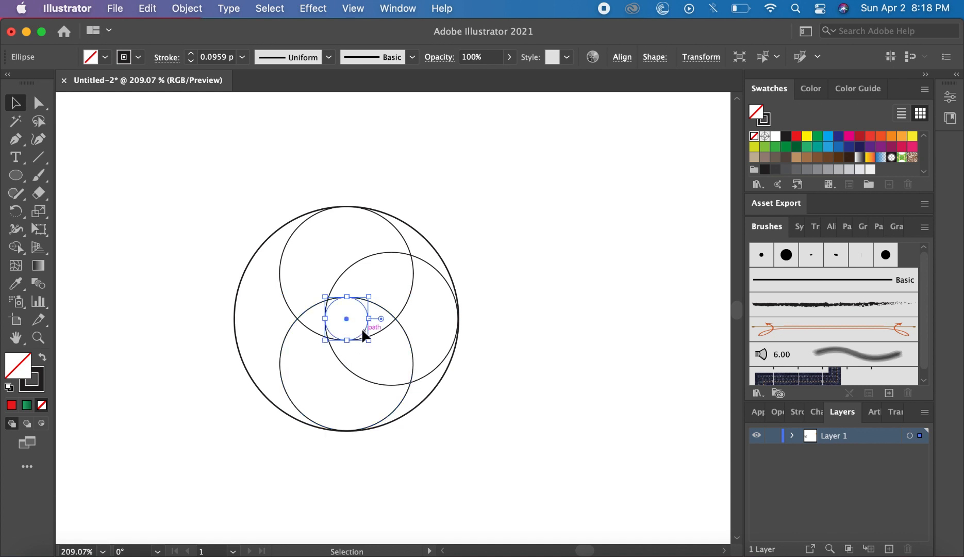
click(153, 9)
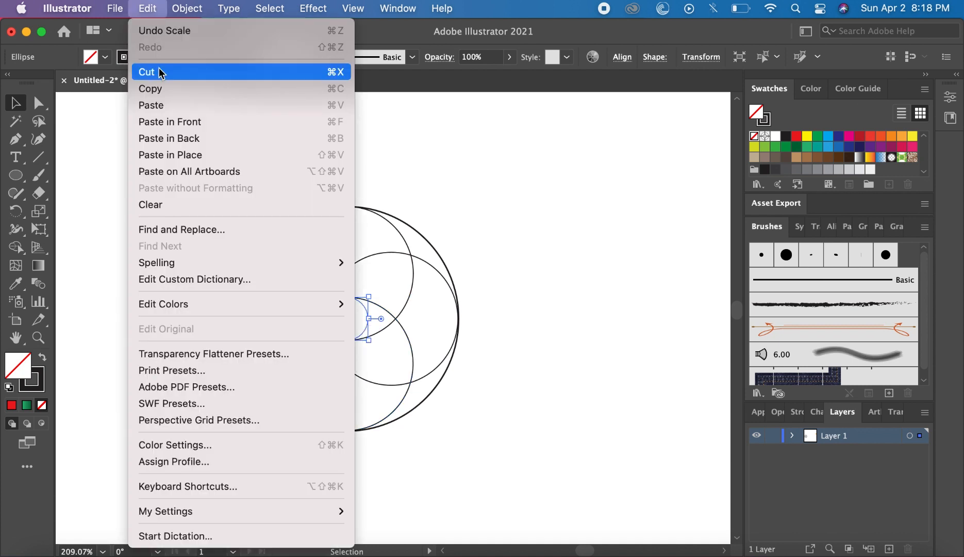
click(157, 86)
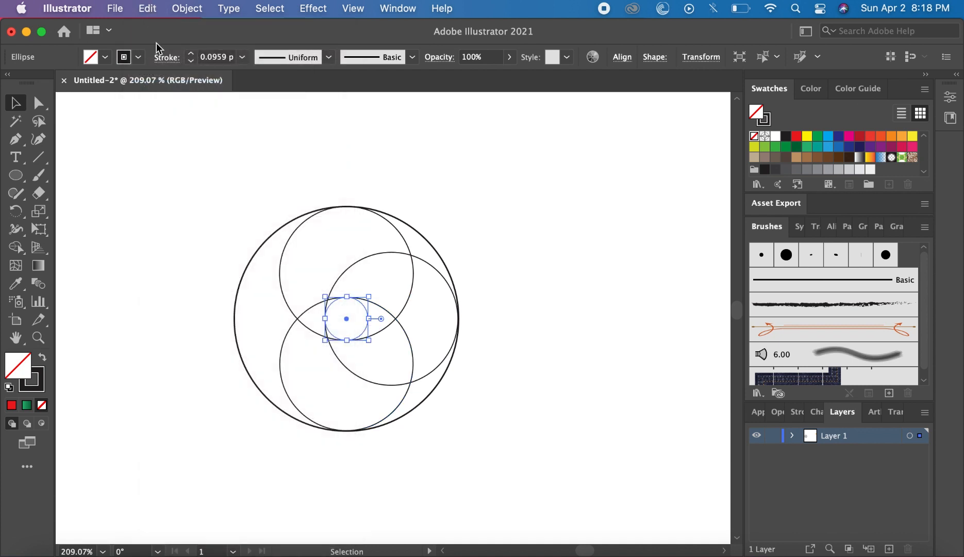
click(147, 9)
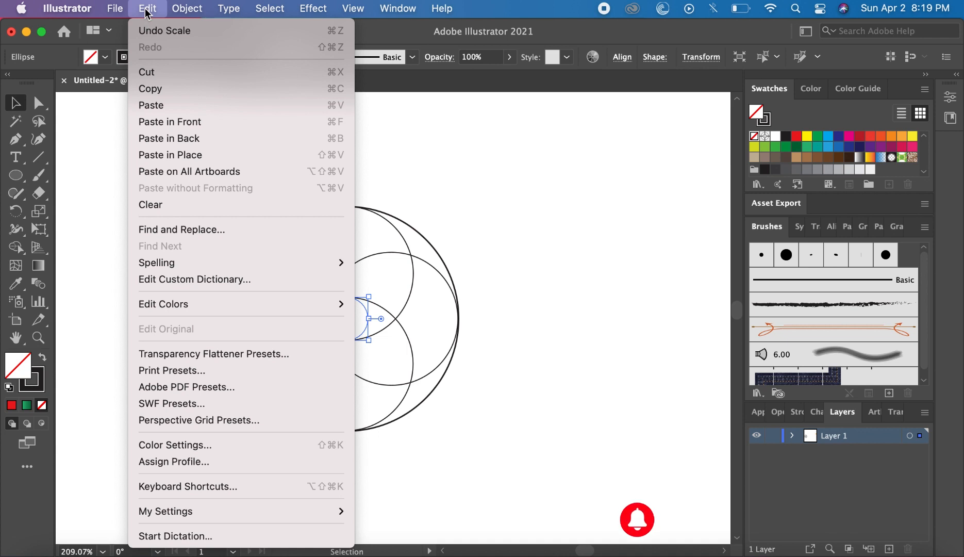
click(174, 121)
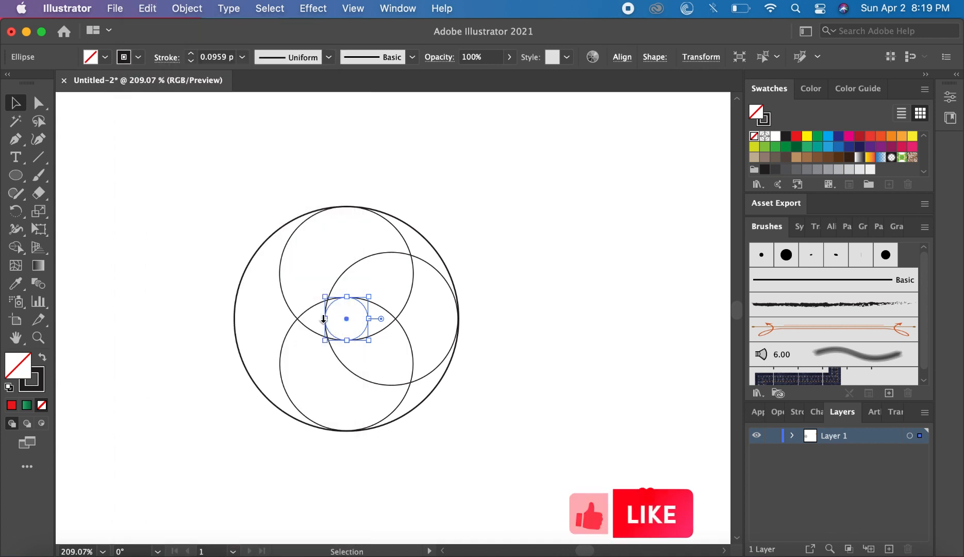
drag(324, 319, 235, 316)
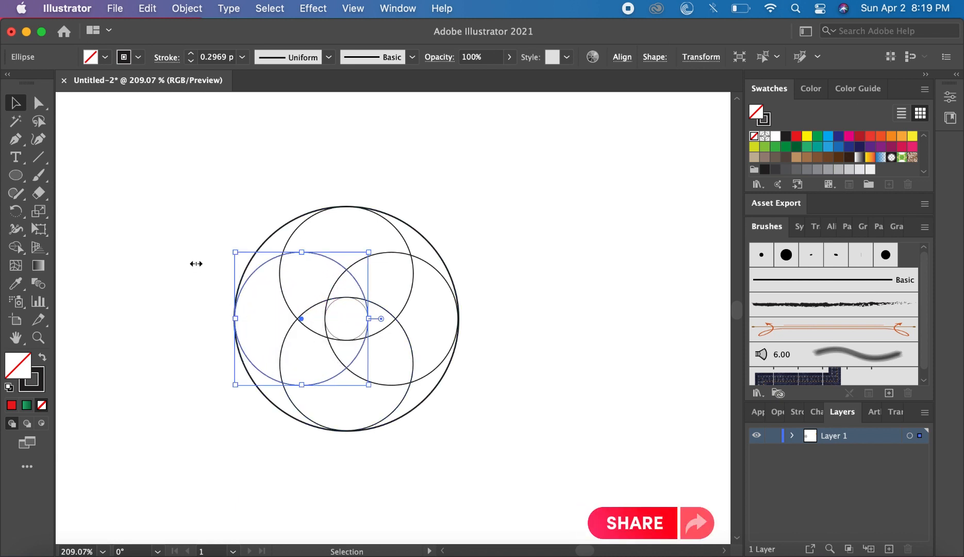
Select all the circles, shift the whole arrangement slightly down, and deselect it.
click(192, 263)
drag(200, 215, 428, 456)
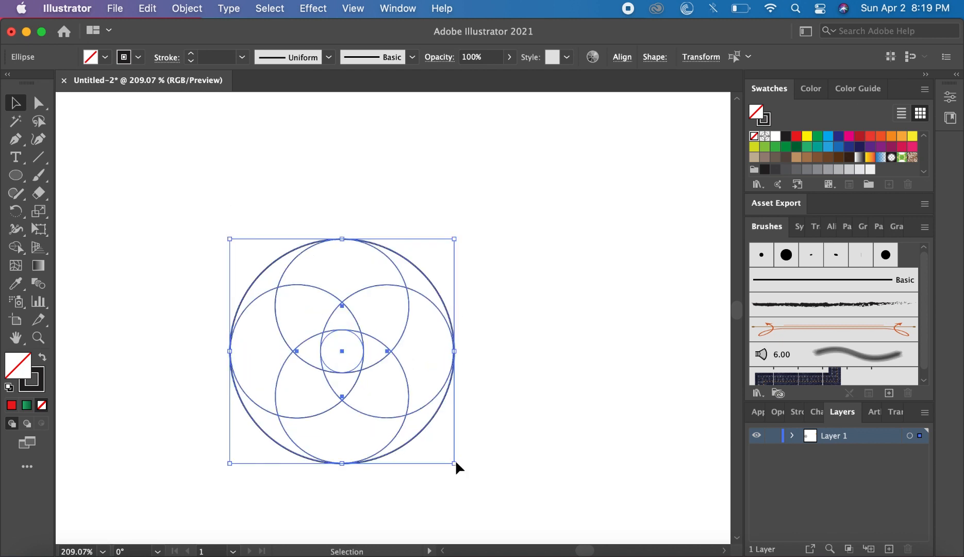
click(190, 232)
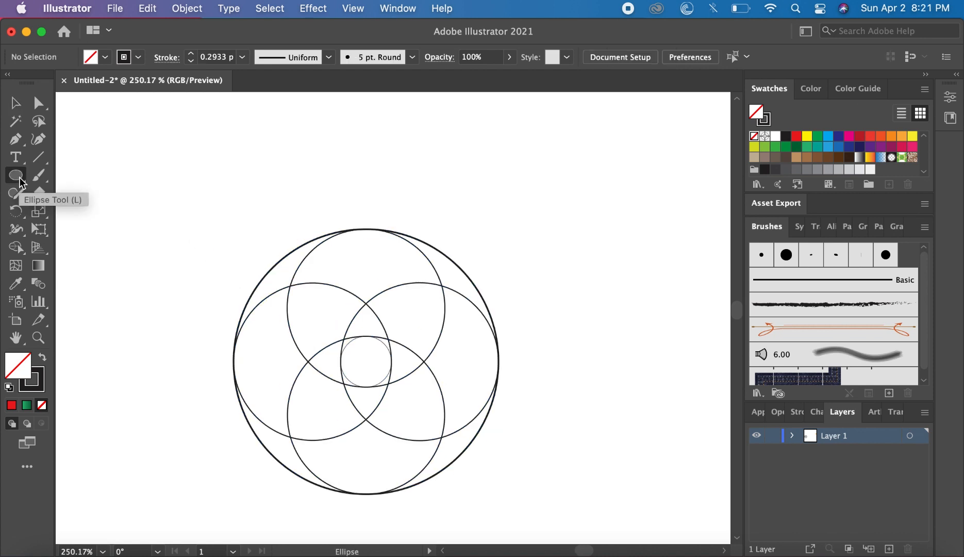
Draw a tall rectangle upward from the small centre circle's right anchor, as wide as the gap to the outer circle's right edge.
click(20, 181)
click(59, 176)
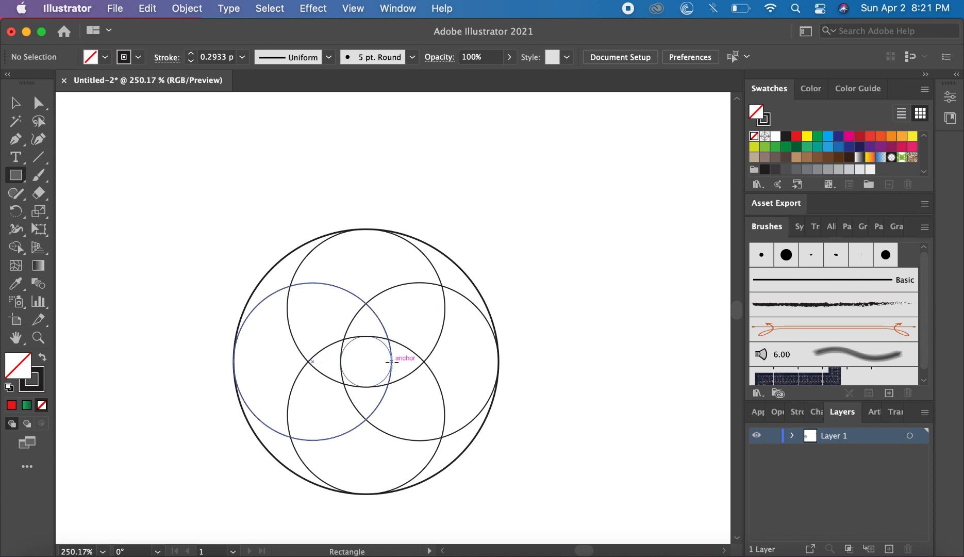
drag(392, 361, 496, 120)
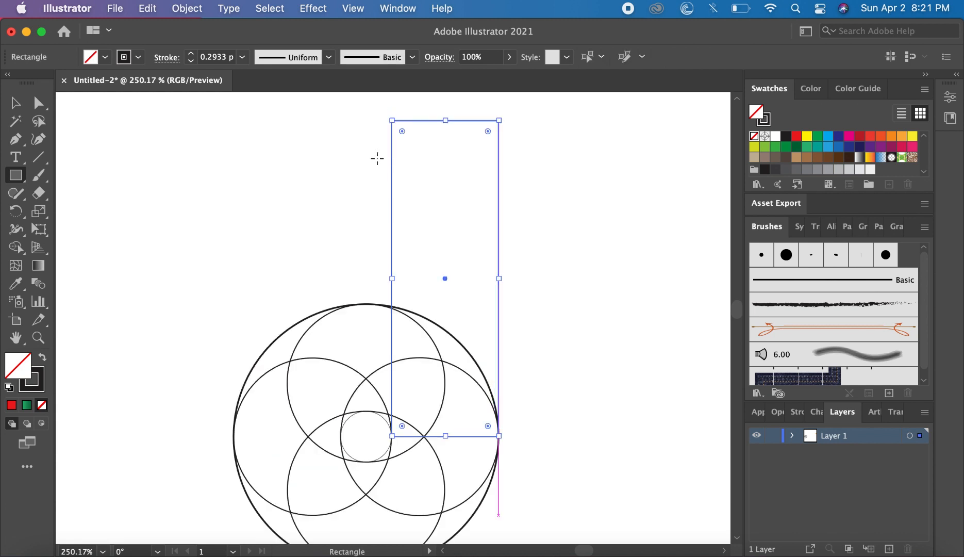
click(15, 105)
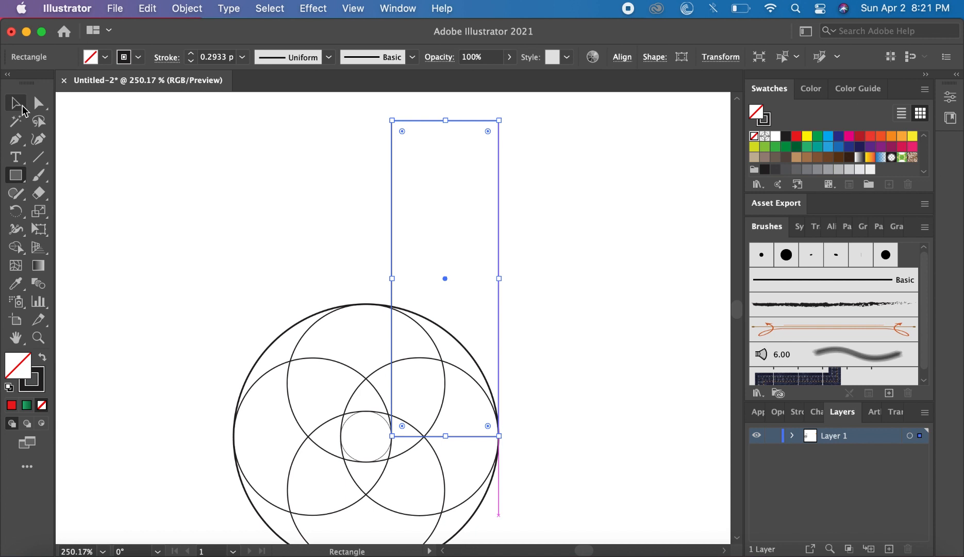
Round only the rectangle's top-left corner to a 36.041 px radius, then deselect the shape.
click(40, 106)
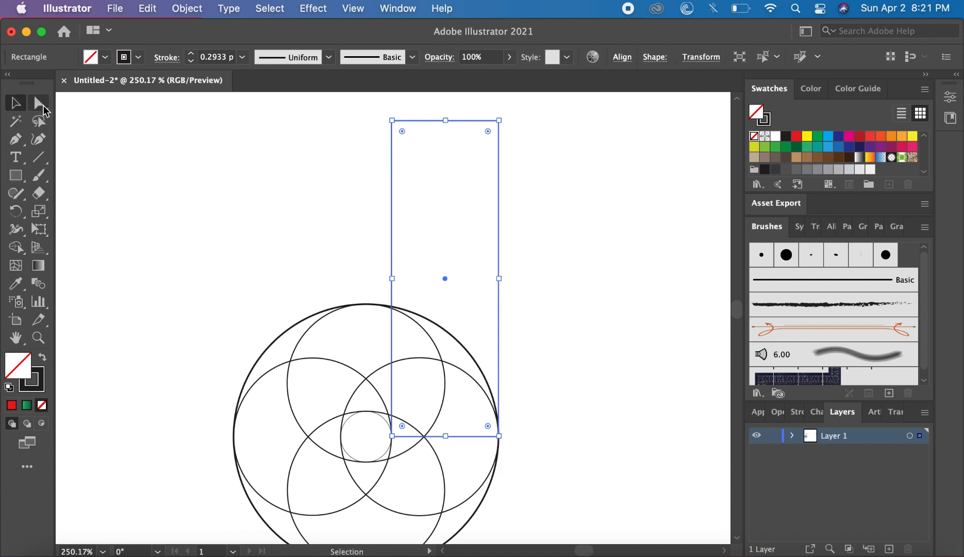
click(391, 120)
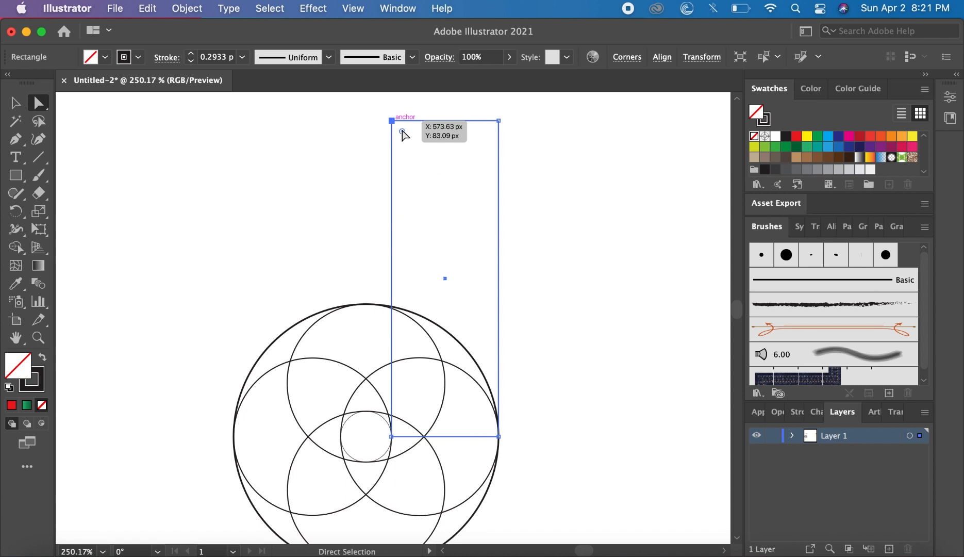
drag(402, 131, 552, 301)
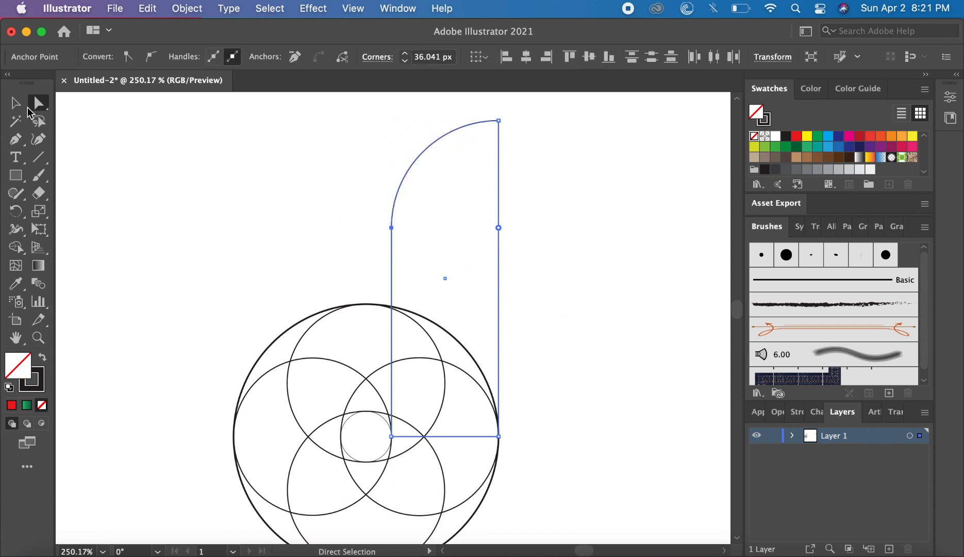
click(16, 103)
click(147, 196)
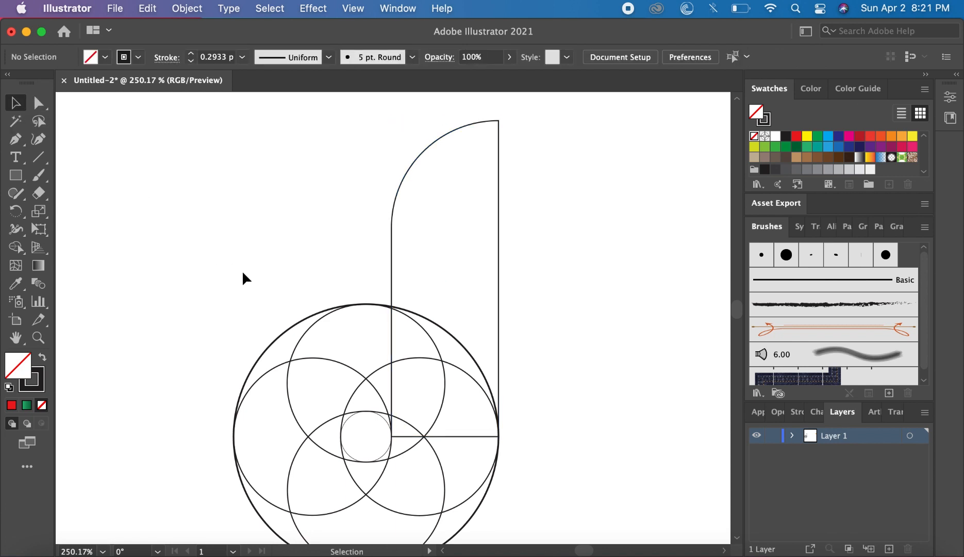
Select the circles and the rounded rectangle, scale them down slightly together, and move them down so all fit in view.
scroll(242, 270, down, 3)
drag(233, 254, 438, 412)
drag(362, 521, 363, 484)
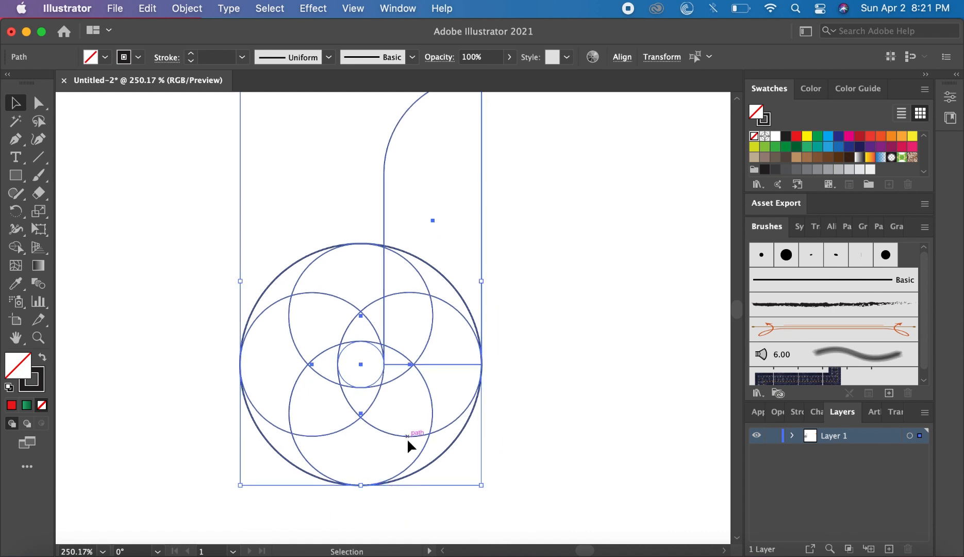
drag(406, 437, 408, 470)
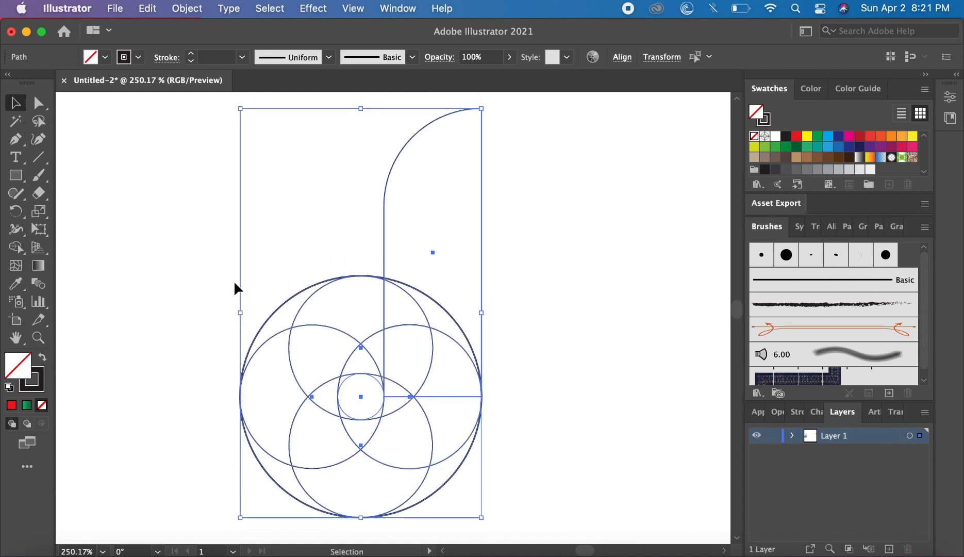
With the Shape Builder and a red fill, merge the rounded stem with the adjoining regions curving beneath the small centre circle.
click(16, 248)
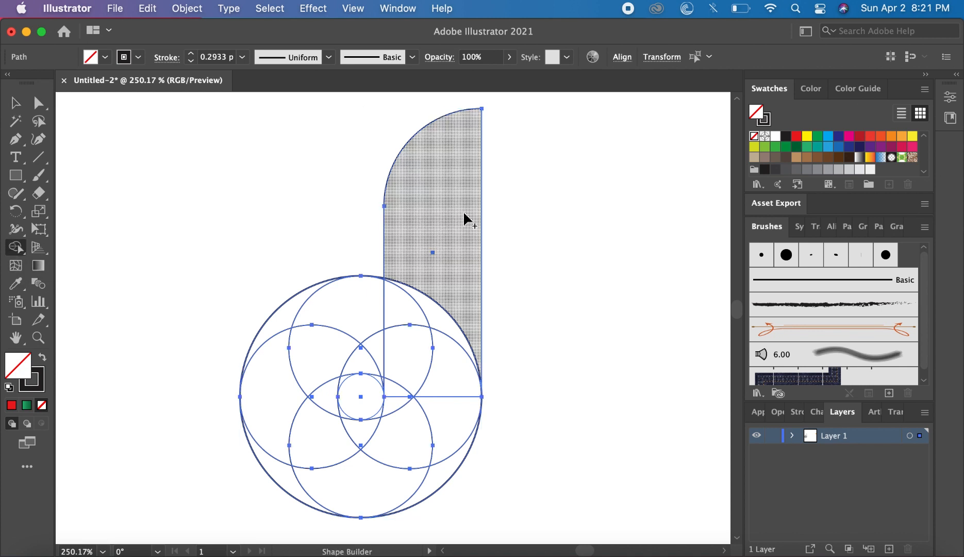
click(796, 138)
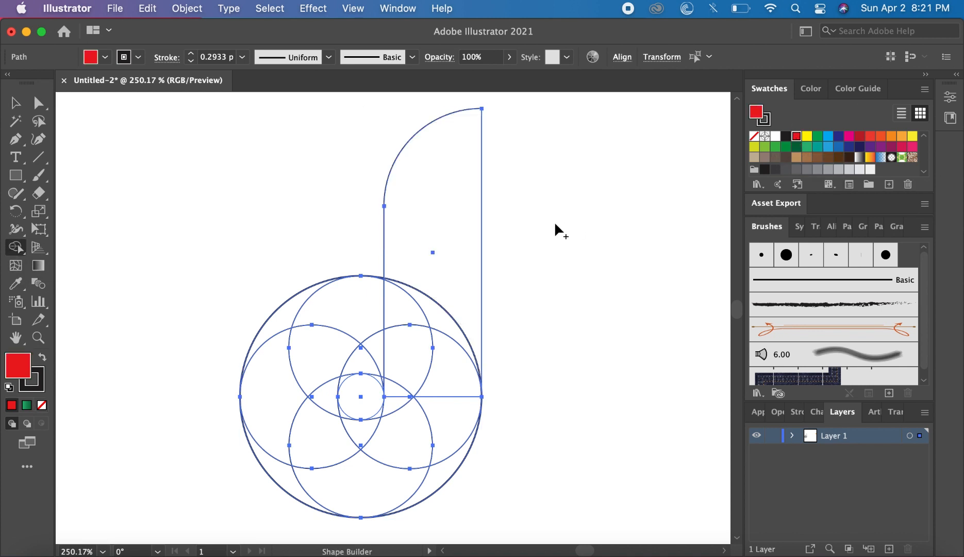
mouse_move(439, 221)
mouse_down()
mouse_move(433, 312)
mouse_move(402, 394)
mouse_move(447, 376)
mouse_move(452, 399)
mouse_move(431, 426)
mouse_move(401, 432)
mouse_move(391, 394)
mouse_move(395, 413)
mouse_move(371, 429)
mouse_move(347, 418)
mouse_move(380, 421)
mouse_up()
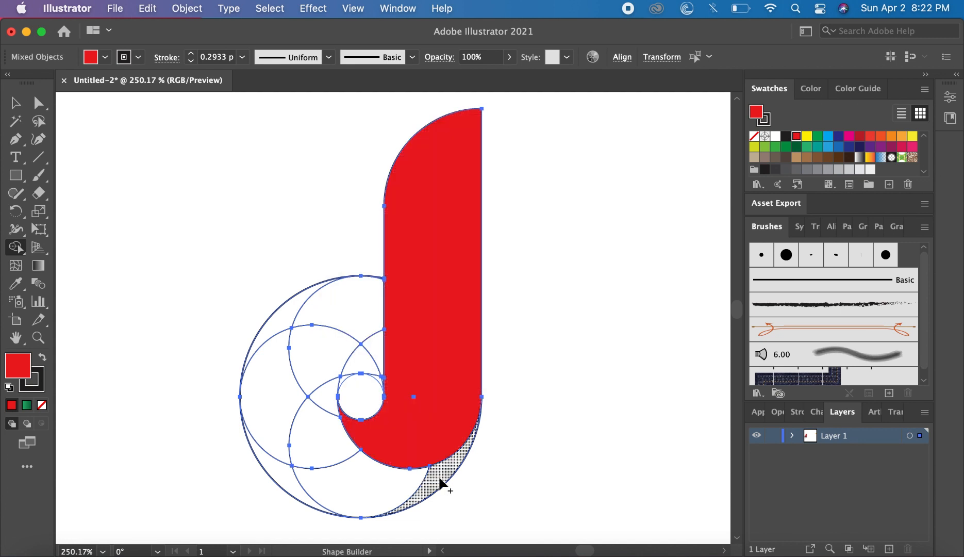
Merge the remaining circle regions into three red crescents spiralling around the unfilled centre circle, then deselect the artwork.
mouse_move(439, 478)
mouse_down()
mouse_move(393, 493)
mouse_move(335, 482)
mouse_move(313, 446)
mouse_move(340, 385)
mouse_up()
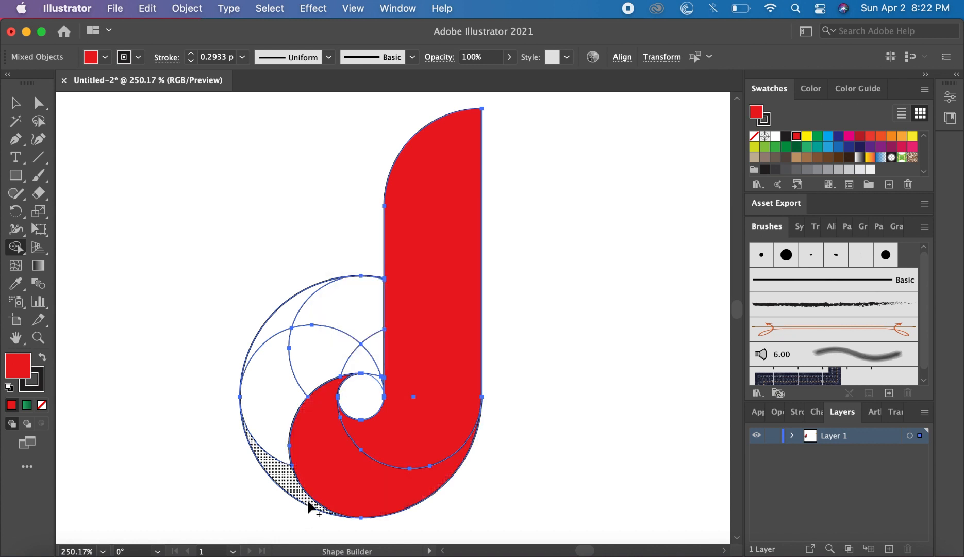
mouse_move(308, 507)
mouse_down()
mouse_move(266, 427)
mouse_move(275, 402)
mouse_move(304, 362)
mouse_move(375, 380)
mouse_up()
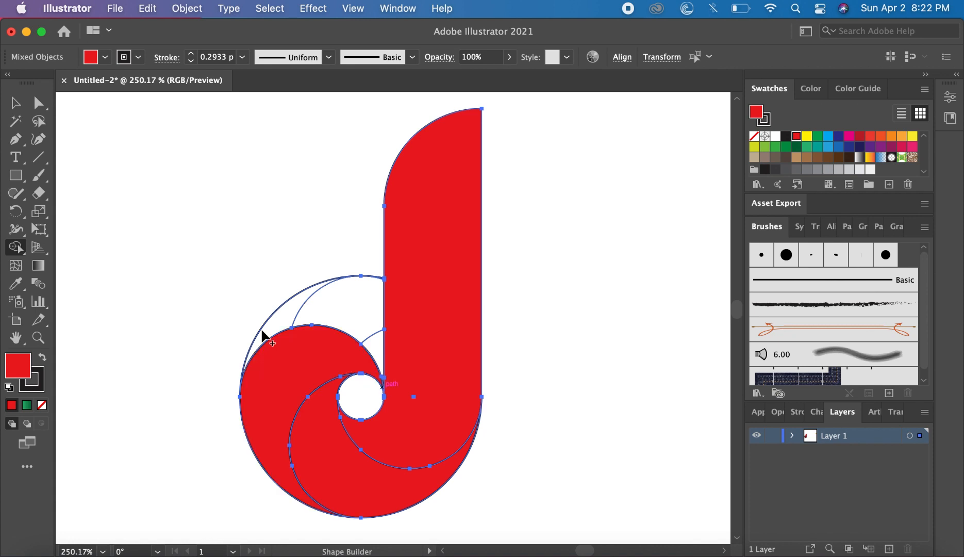
mouse_move(267, 340)
mouse_down()
mouse_move(314, 315)
mouse_move(350, 320)
mouse_move(377, 351)
mouse_up()
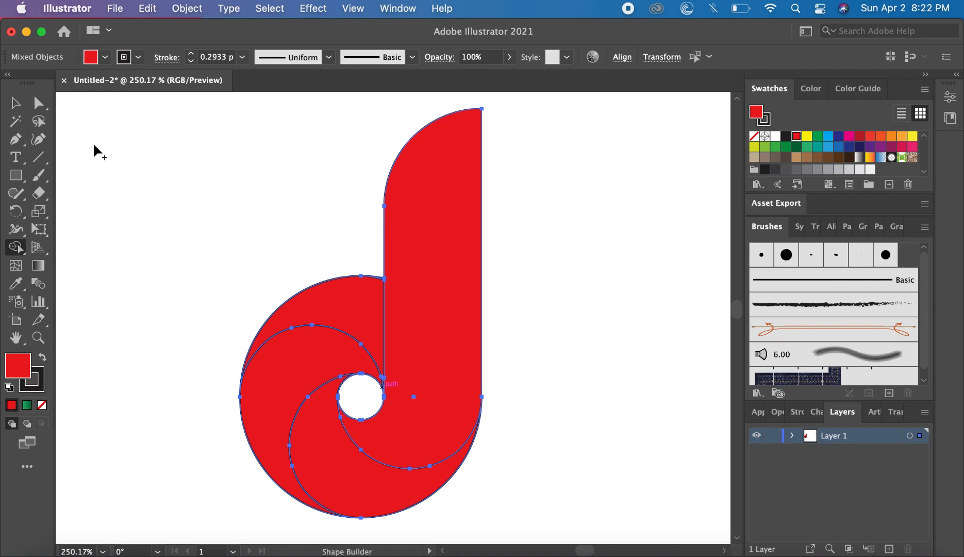
key(v)
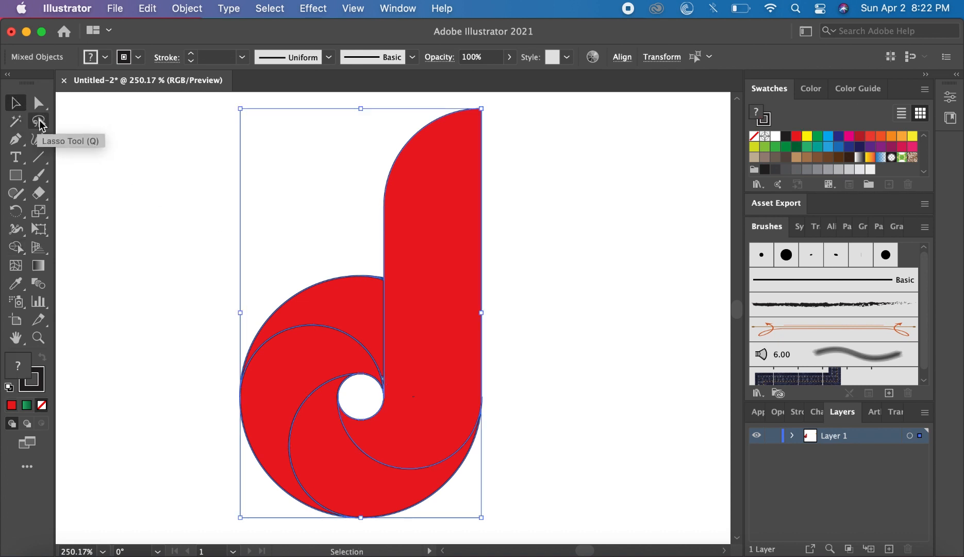
click(180, 234)
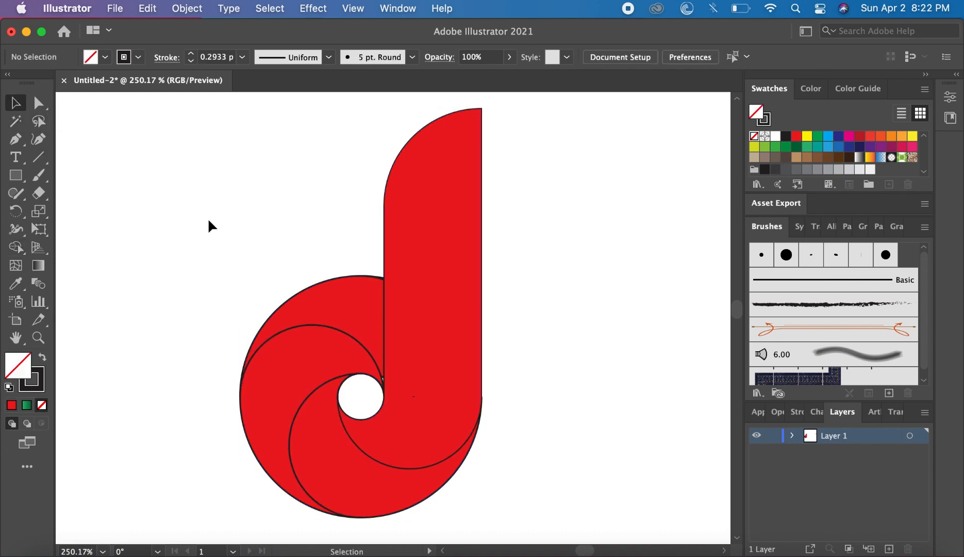
Select all the logo shapes and fill them with the white-to-black linear gradient.
drag(209, 216, 519, 463)
scroll(511, 435, up, 1)
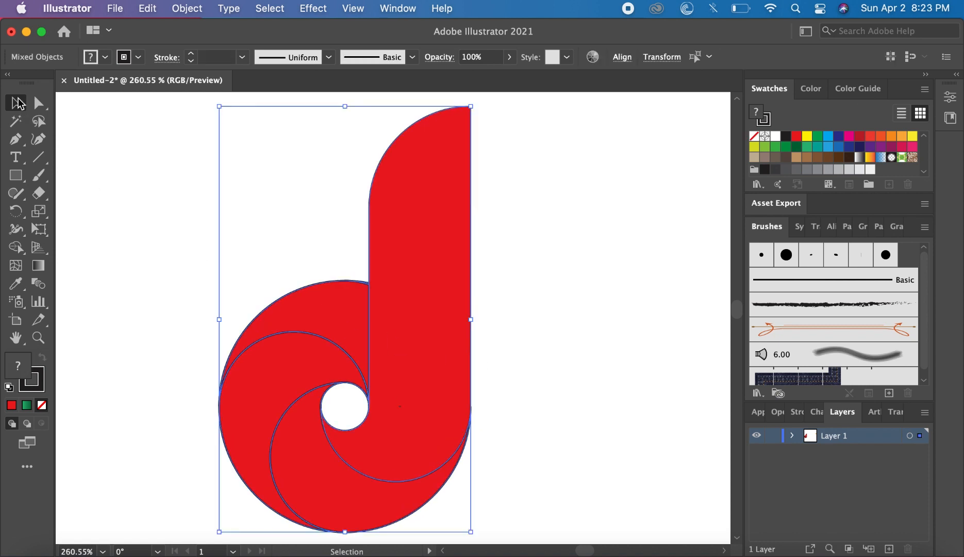
click(861, 227)
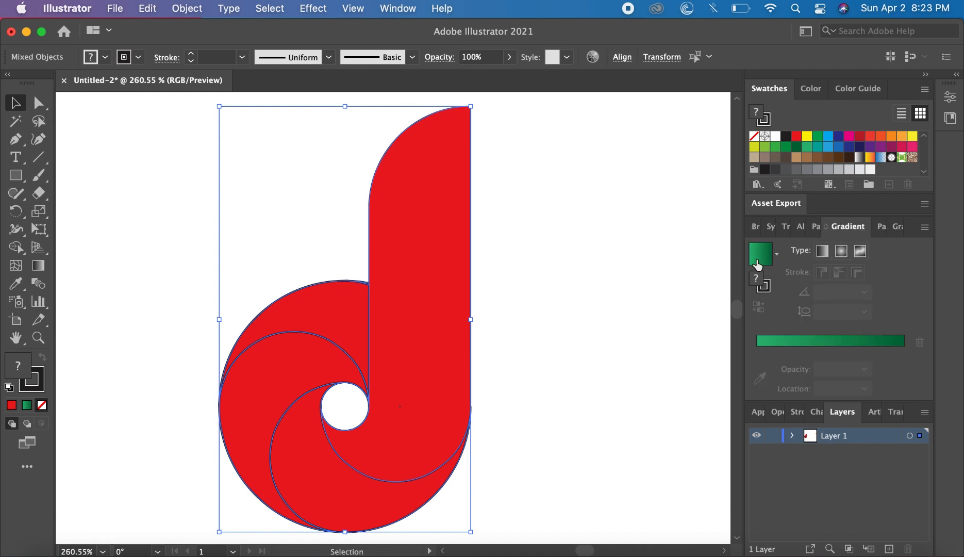
click(777, 256)
click(715, 291)
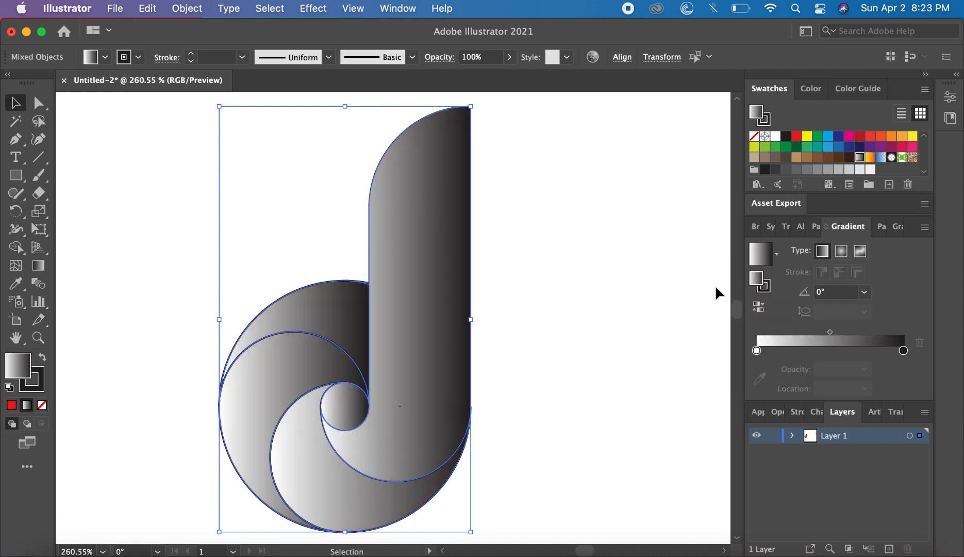
Move the small centre circle out to the blank area beside the stem and scale it down.
drag(344, 409, 589, 396)
click(600, 401)
Select the stem and crescents and change their gradient's white stop to bright green with R 23, G 204, B 74.
drag(275, 230, 477, 507)
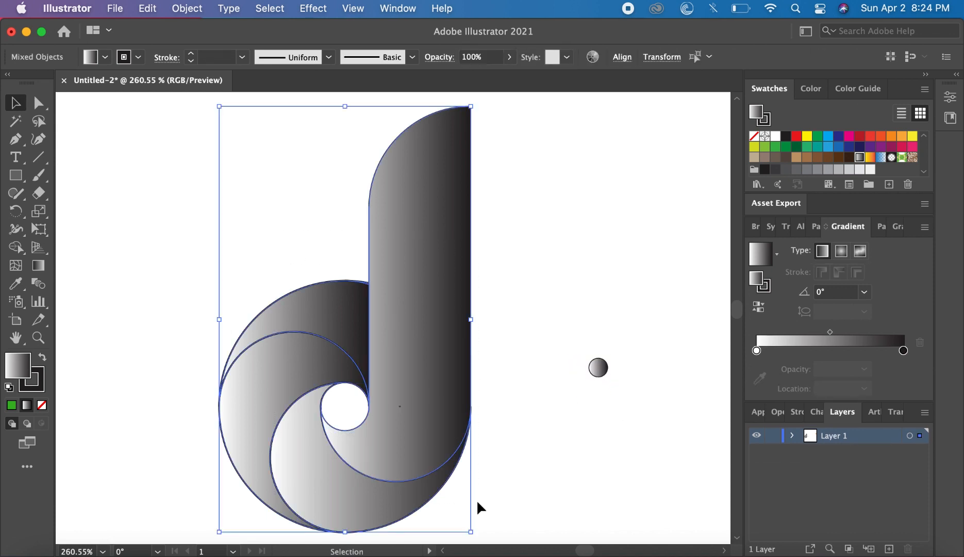
double_click(757, 350)
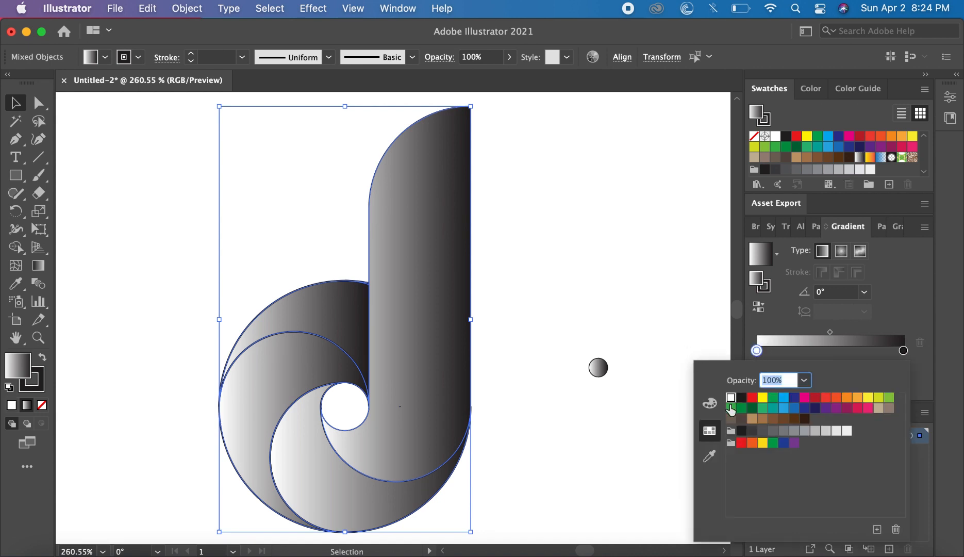
click(731, 408)
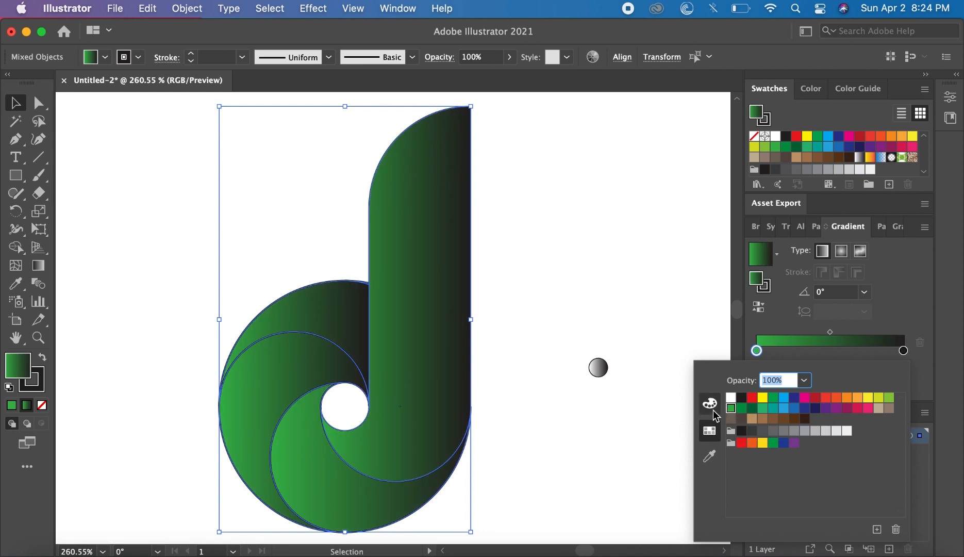
click(713, 410)
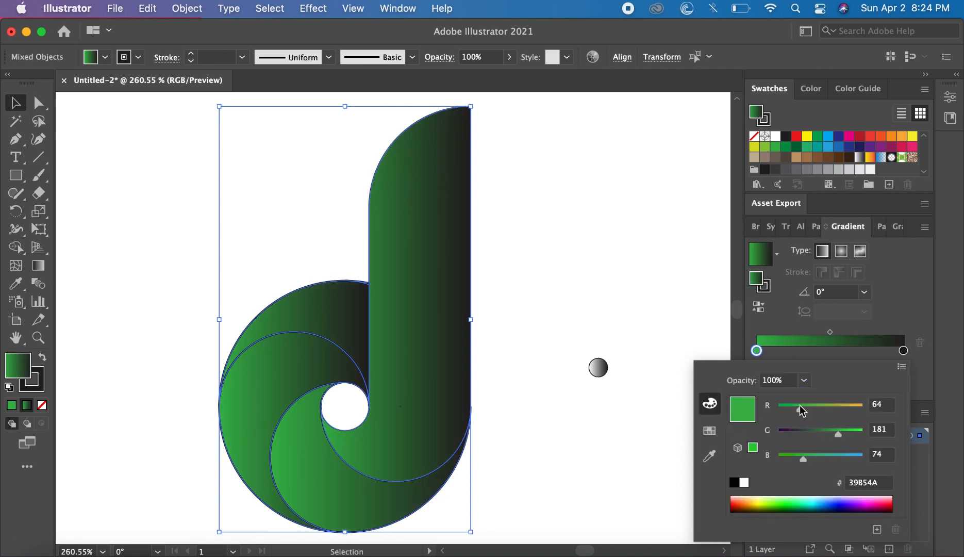
drag(799, 405, 785, 410)
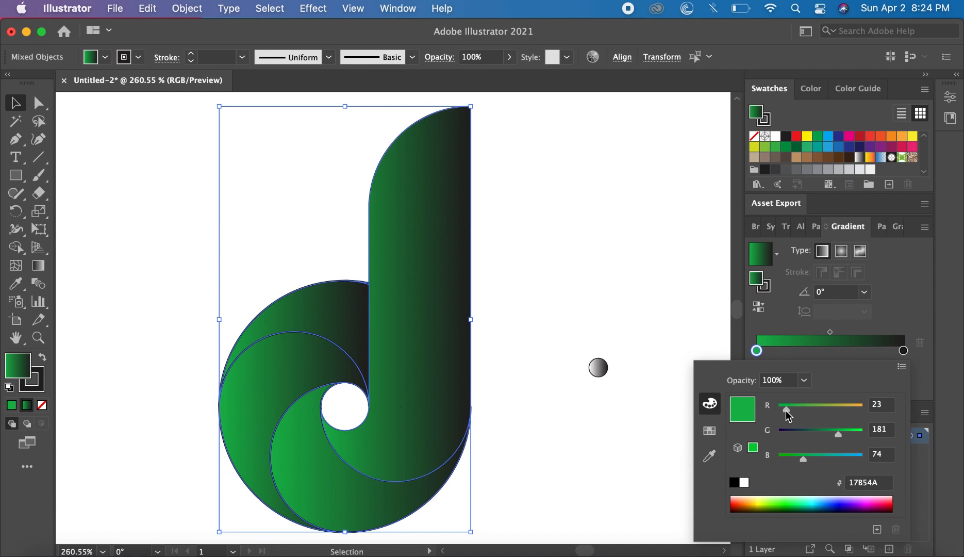
drag(838, 436, 846, 436)
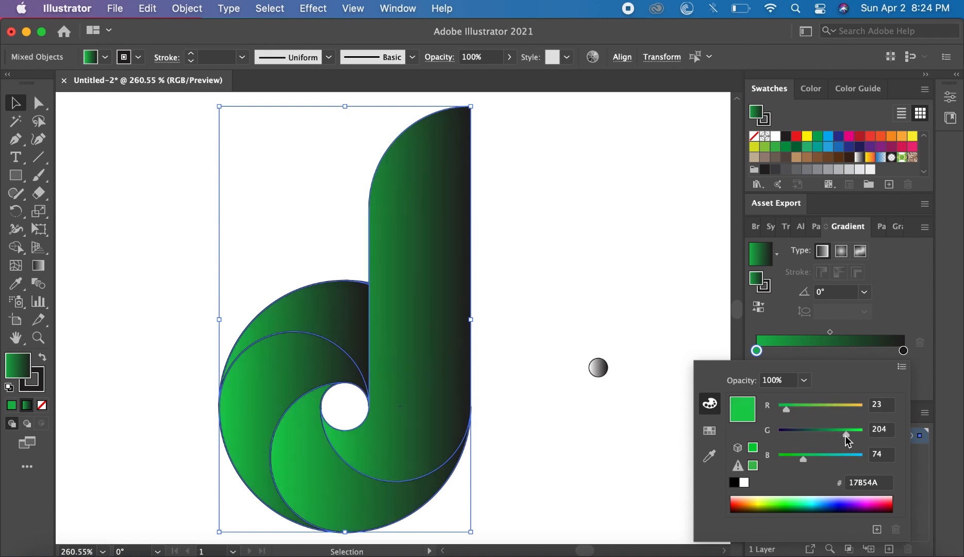
click(667, 450)
Change the gradient's black end stop to the dark green swatch and deselect the shapes.
double_click(903, 350)
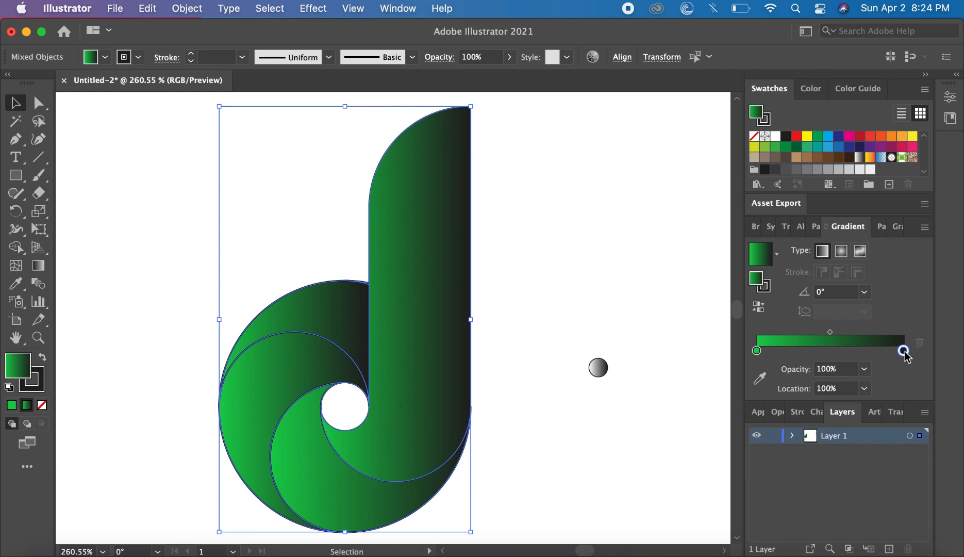
click(709, 430)
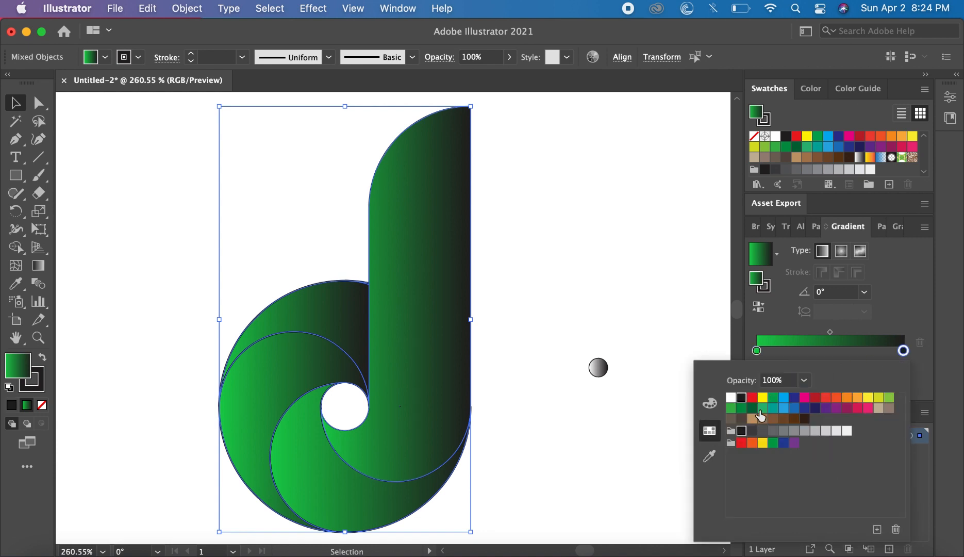
click(761, 410)
click(619, 338)
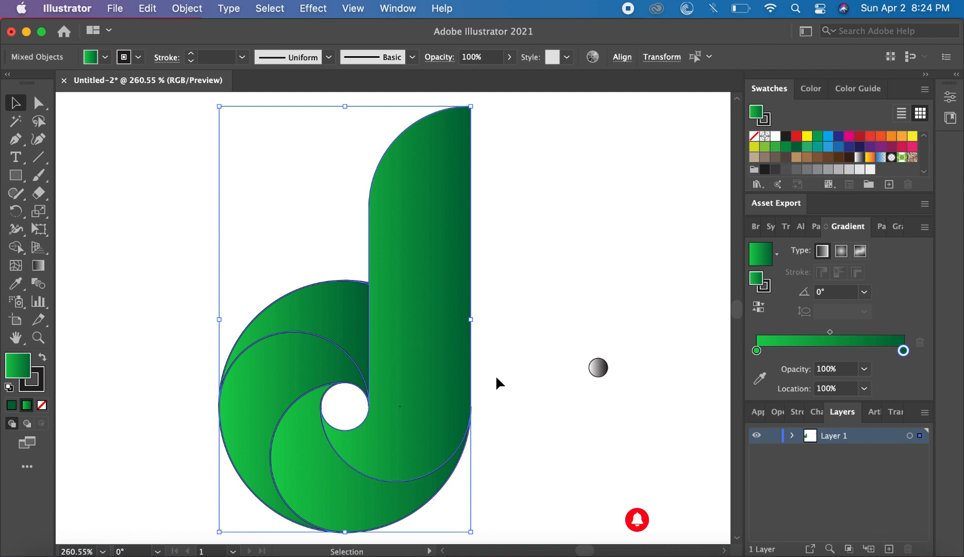
click(537, 409)
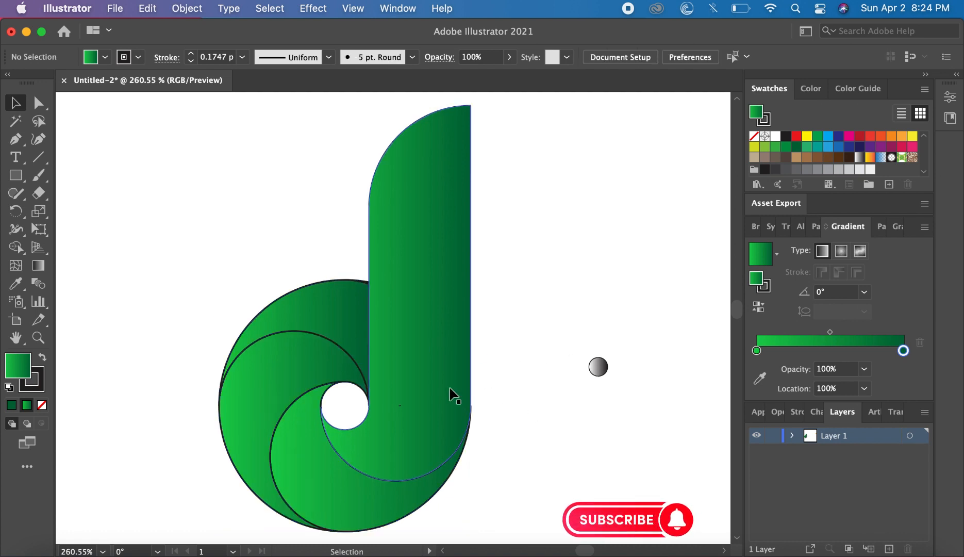
Redirect the stem's gradient vertically at -90°, from bright green at the top to dark green at the bottom.
click(454, 395)
click(39, 265)
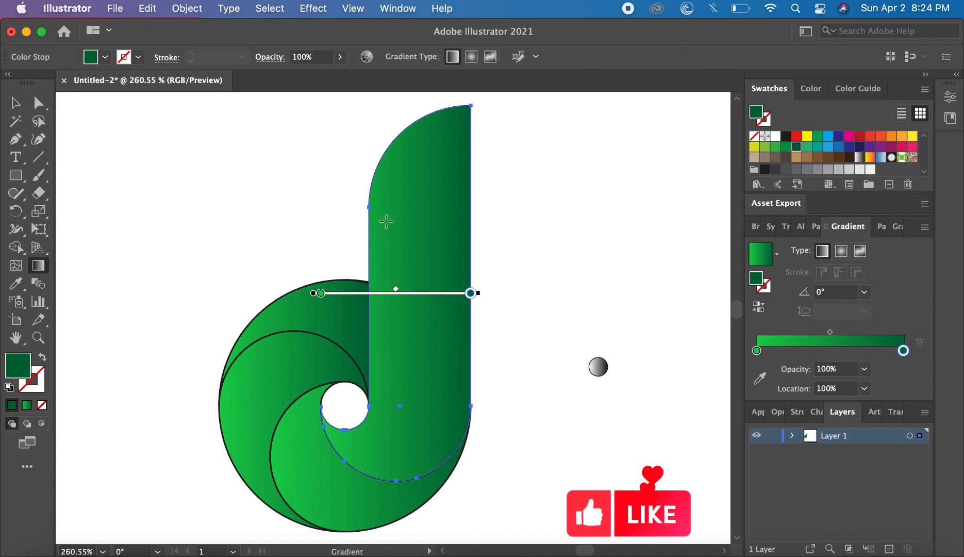
drag(486, 105, 486, 464)
click(16, 102)
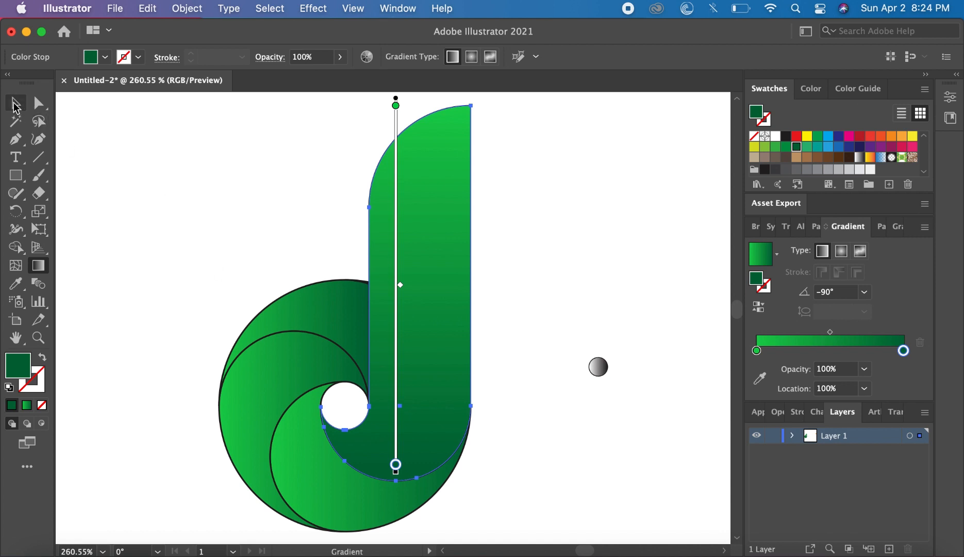
Set the bottom crescent's gradient at 135°, from bright green at its lower right to dark green near the centre hole.
click(298, 470)
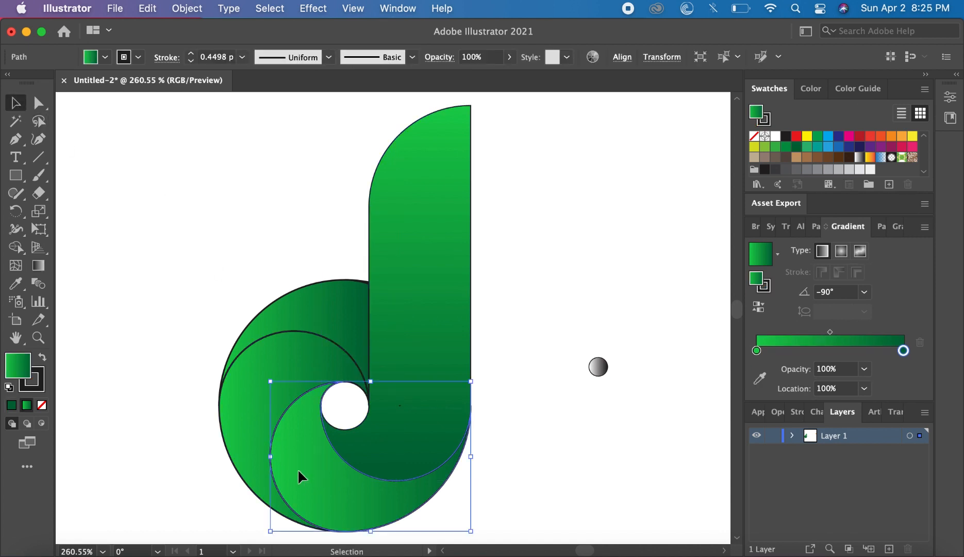
click(38, 267)
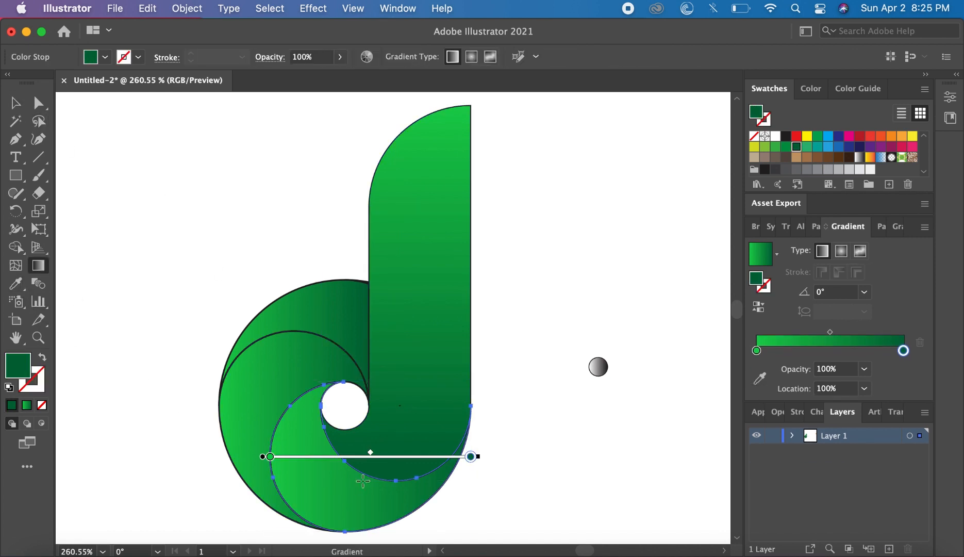
mouse_move(422, 524)
mouse_down()
mouse_move(425, 460)
mouse_move(361, 459)
mouse_move(298, 398)
mouse_move(307, 407)
mouse_move(319, 395)
mouse_up()
click(19, 108)
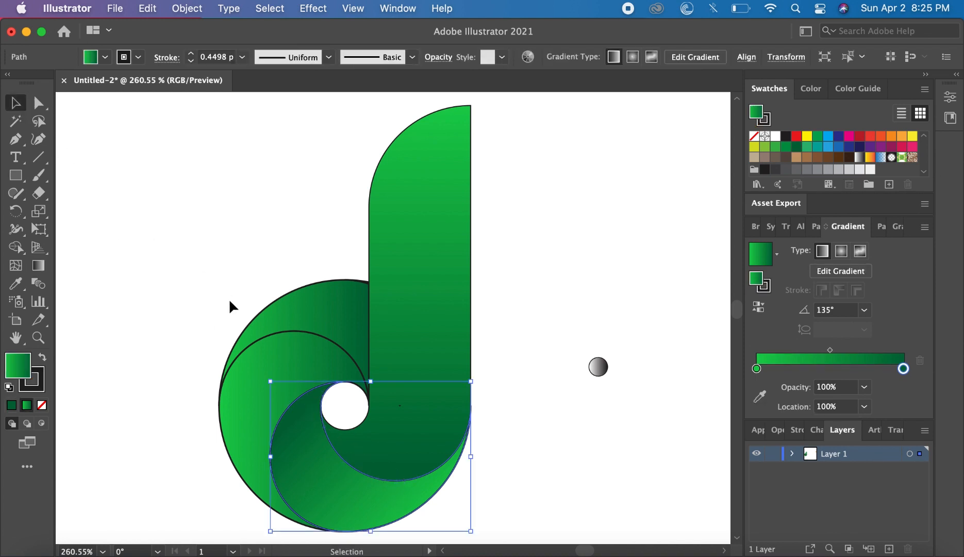
Set the left crescent's gradient at -135°, from bright green at its upper right to dark green at its lower left.
click(256, 383)
click(39, 266)
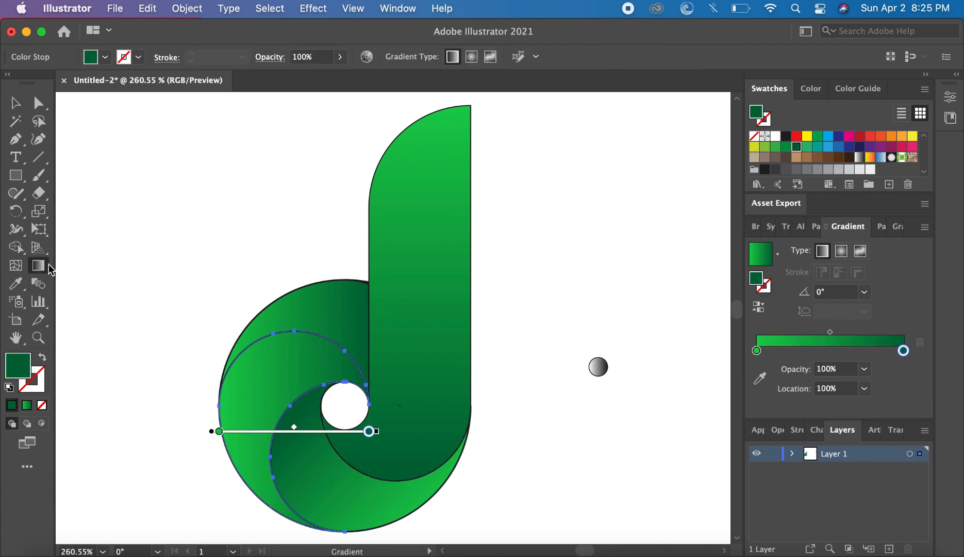
mouse_move(360, 366)
mouse_down()
mouse_move(401, 324)
mouse_move(243, 482)
mouse_move(255, 466)
mouse_move(249, 476)
mouse_up()
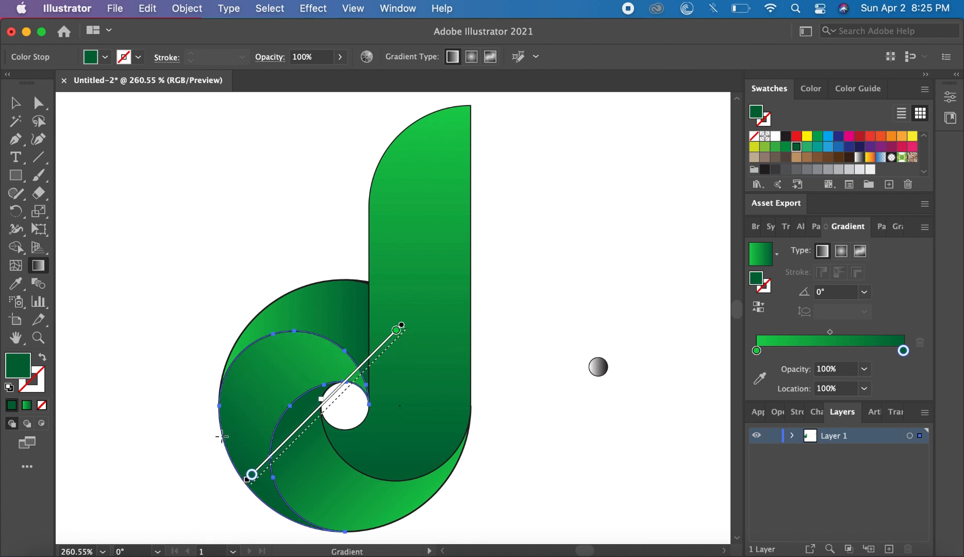
click(19, 104)
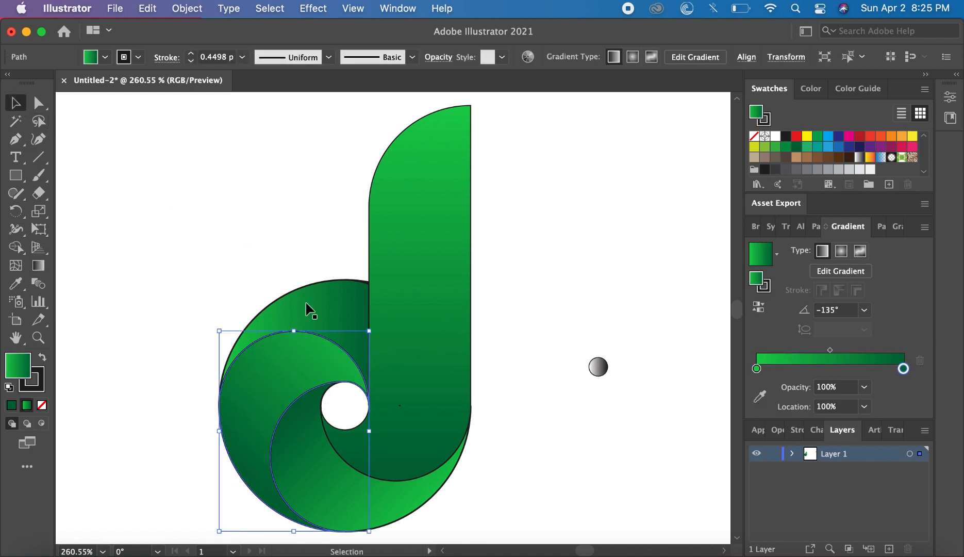
Set the upper crescent's gradient at -45°, from bright green at its outer upper left to dark green beside the stem.
click(310, 317)
click(39, 265)
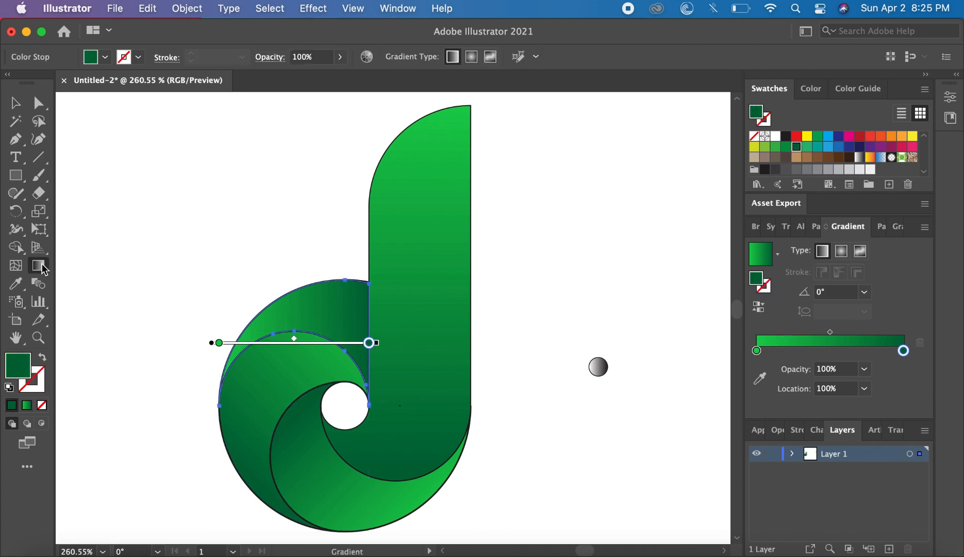
click(189, 249)
mouse_move(224, 268)
mouse_down()
mouse_move(351, 338)
mouse_move(367, 362)
mouse_up()
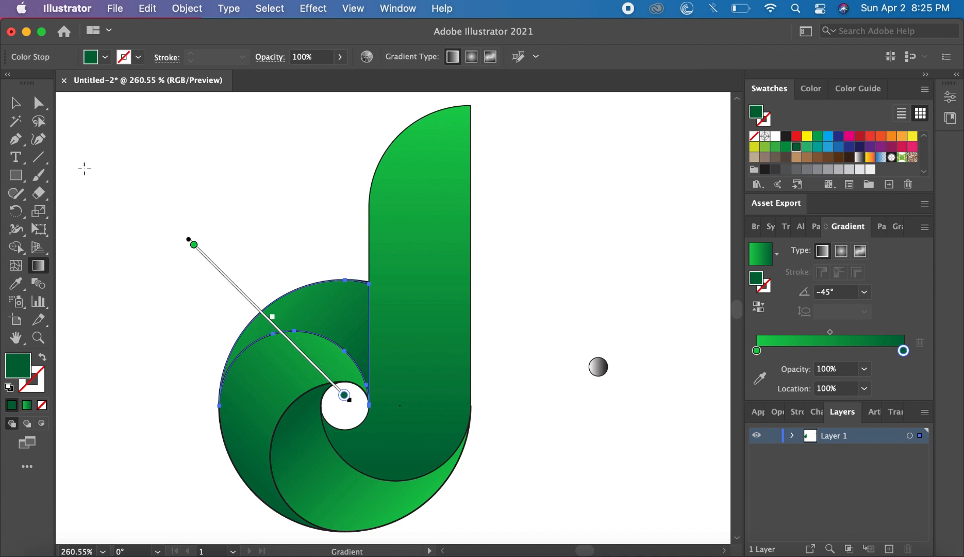
click(21, 105)
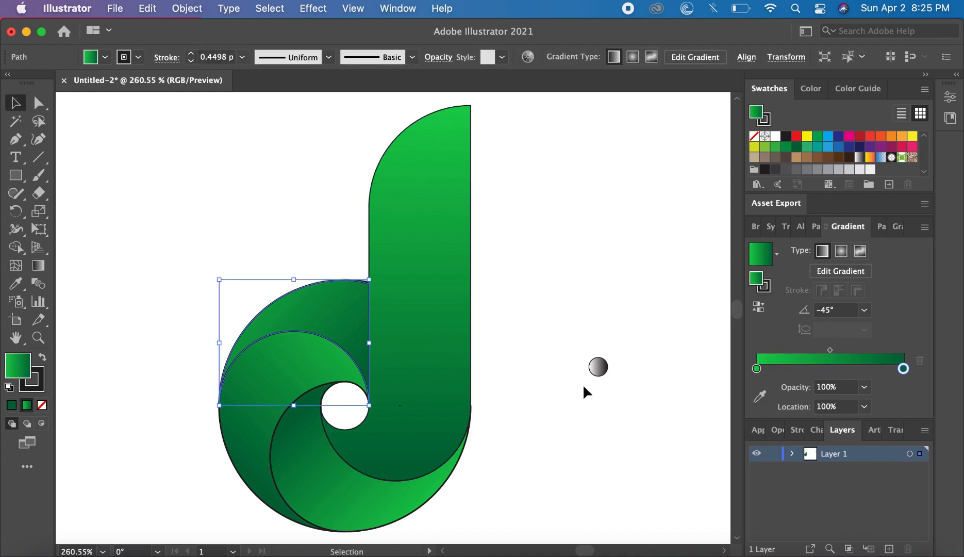
click(444, 304)
click(16, 283)
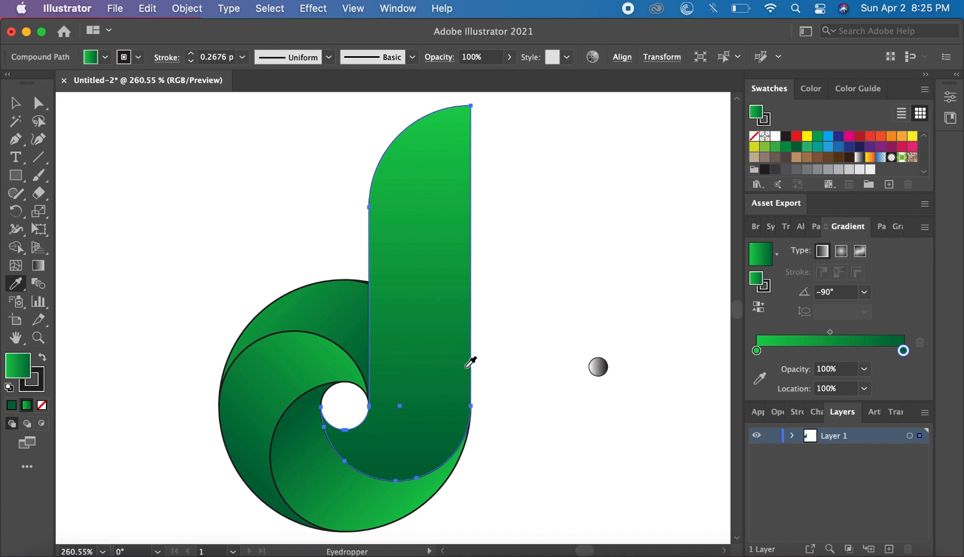
click(17, 104)
Copy the stem's green gradient onto the small separate circle with the Eyedropper, then deselect it.
click(598, 368)
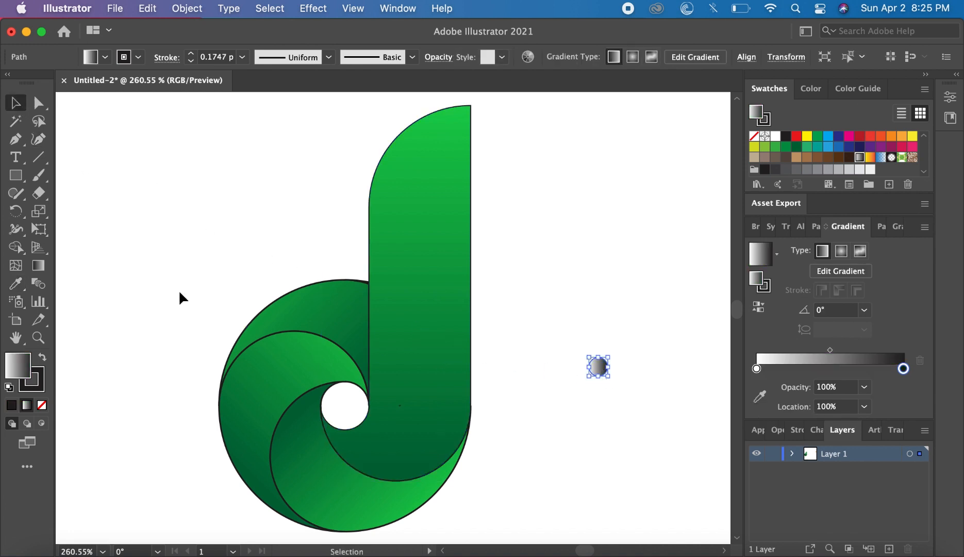
click(16, 283)
click(399, 302)
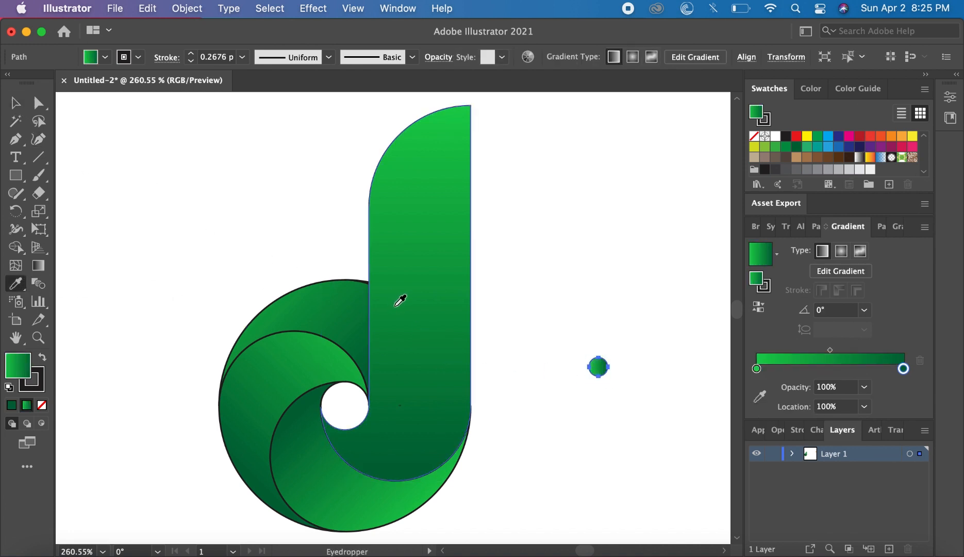
click(17, 103)
click(258, 221)
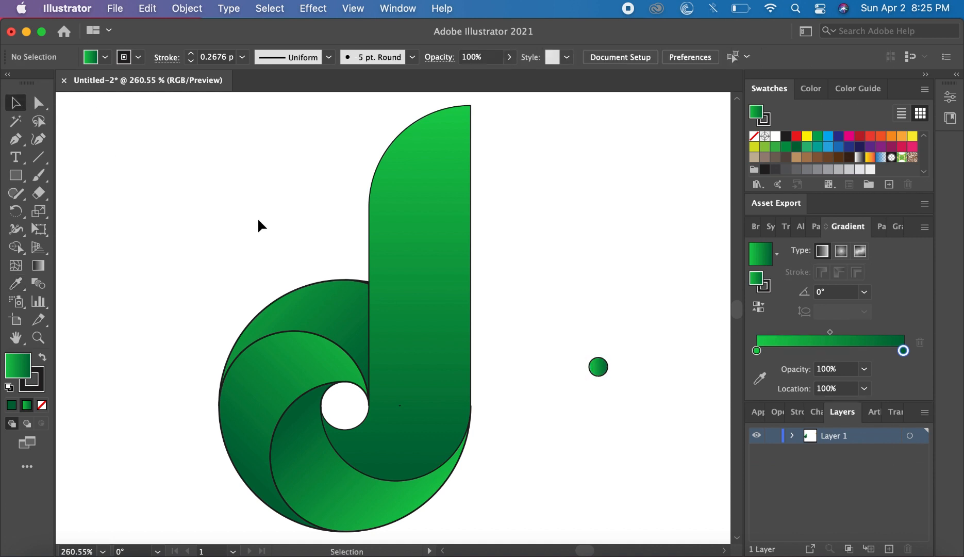
Select the whole logo together with the small circle, set their stroke to None, and deselect.
scroll(258, 220, down, 1)
drag(248, 230, 583, 490)
scroll(583, 490, up, 2)
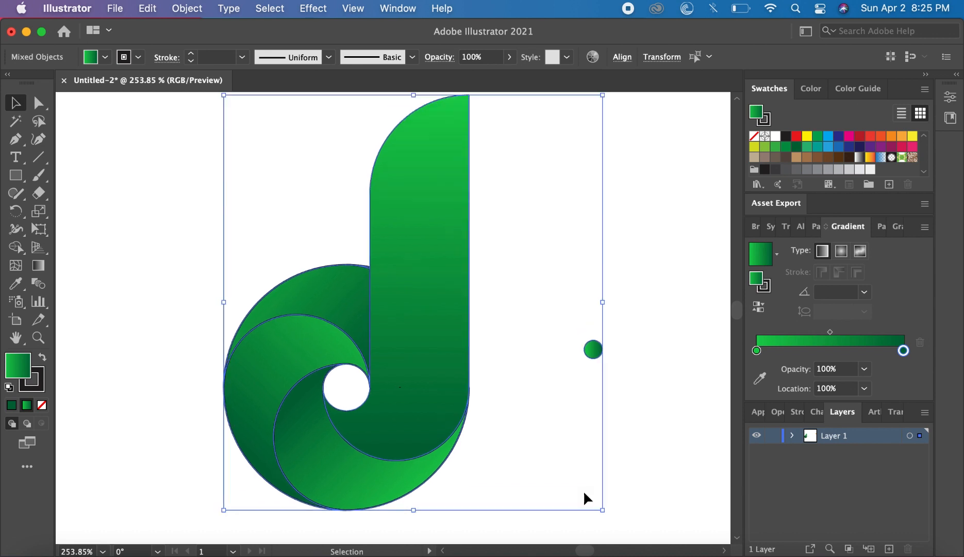
click(755, 136)
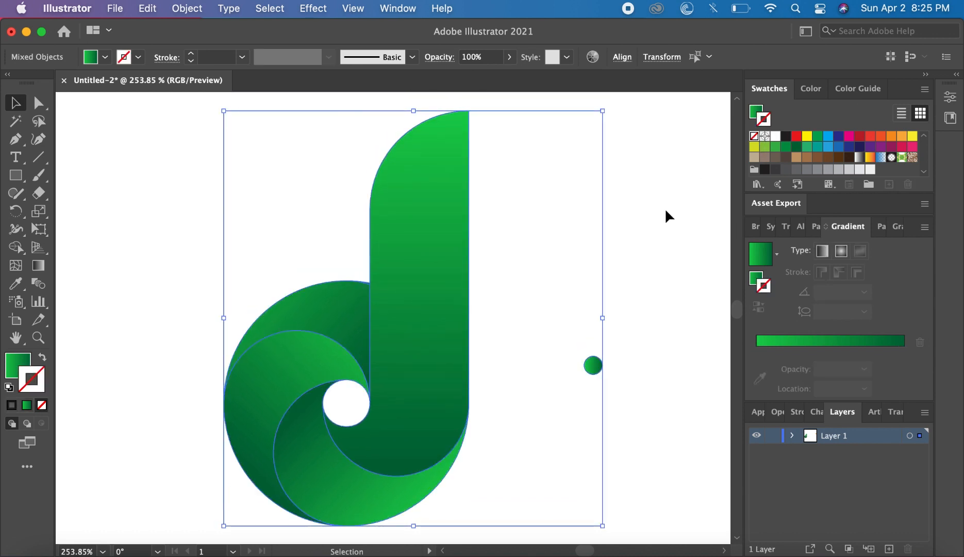
click(668, 215)
Place the small green circle in the middle of the logo's white centre hole and deselect it.
drag(590, 364, 356, 395)
click(501, 423)
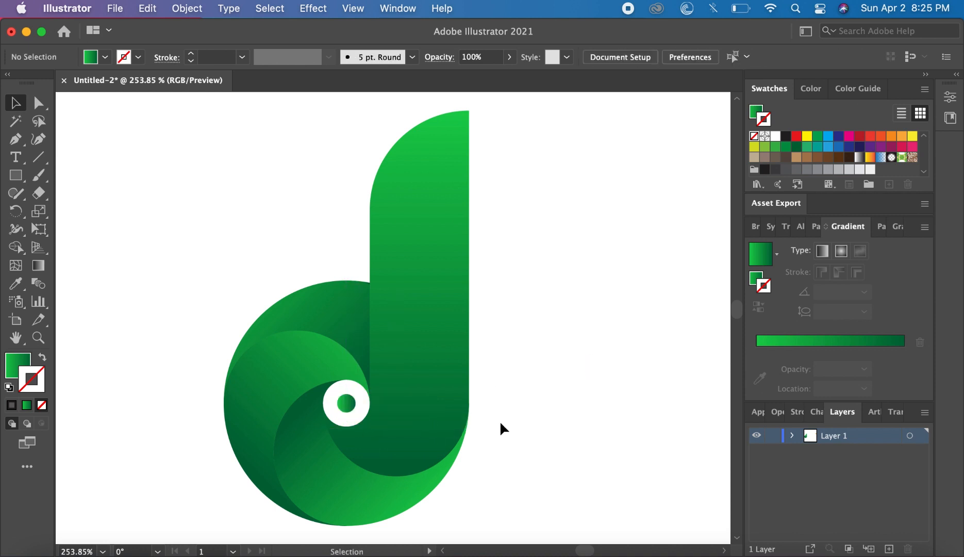
scroll(500, 421, left, 1)
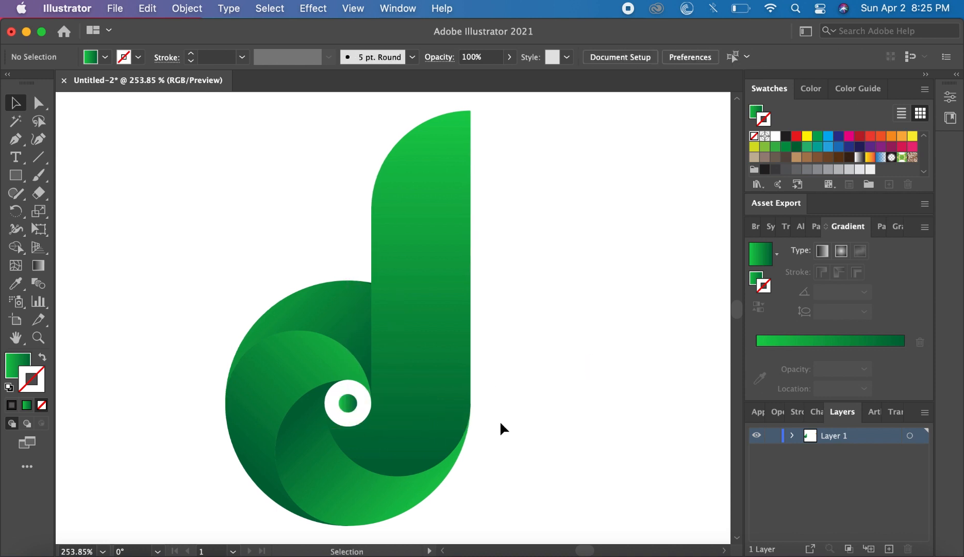